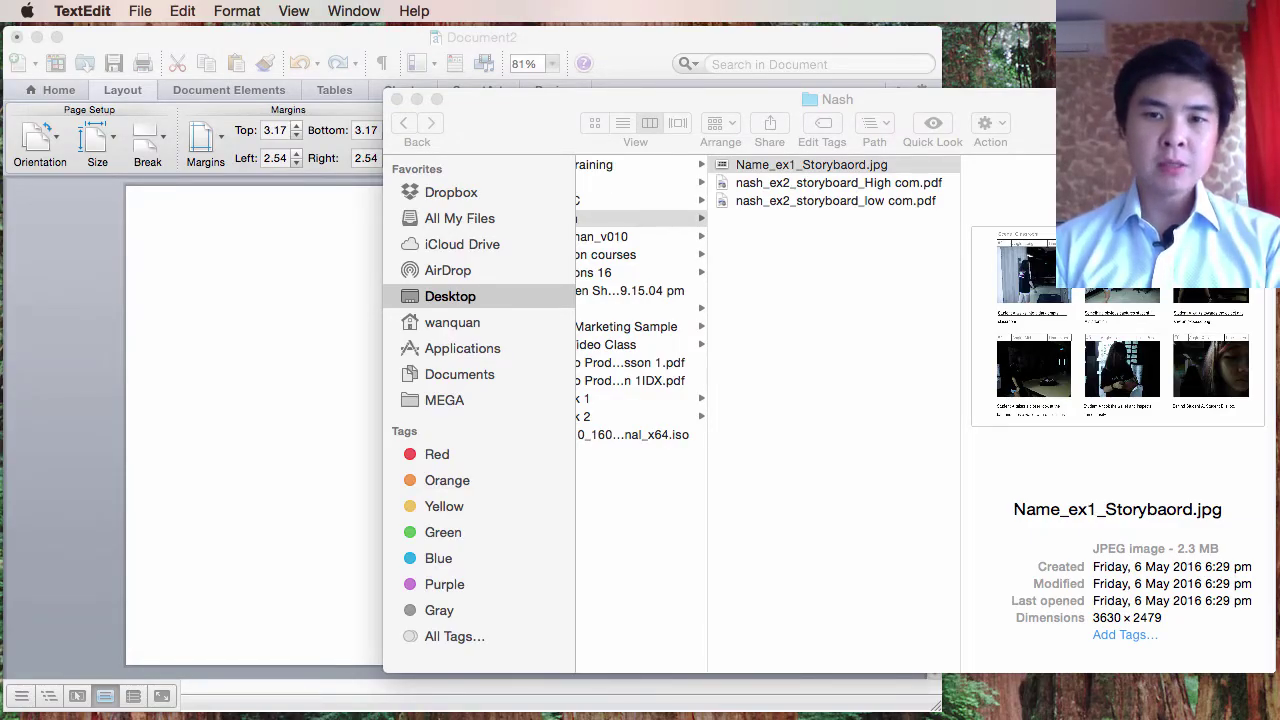
click(922, 335)
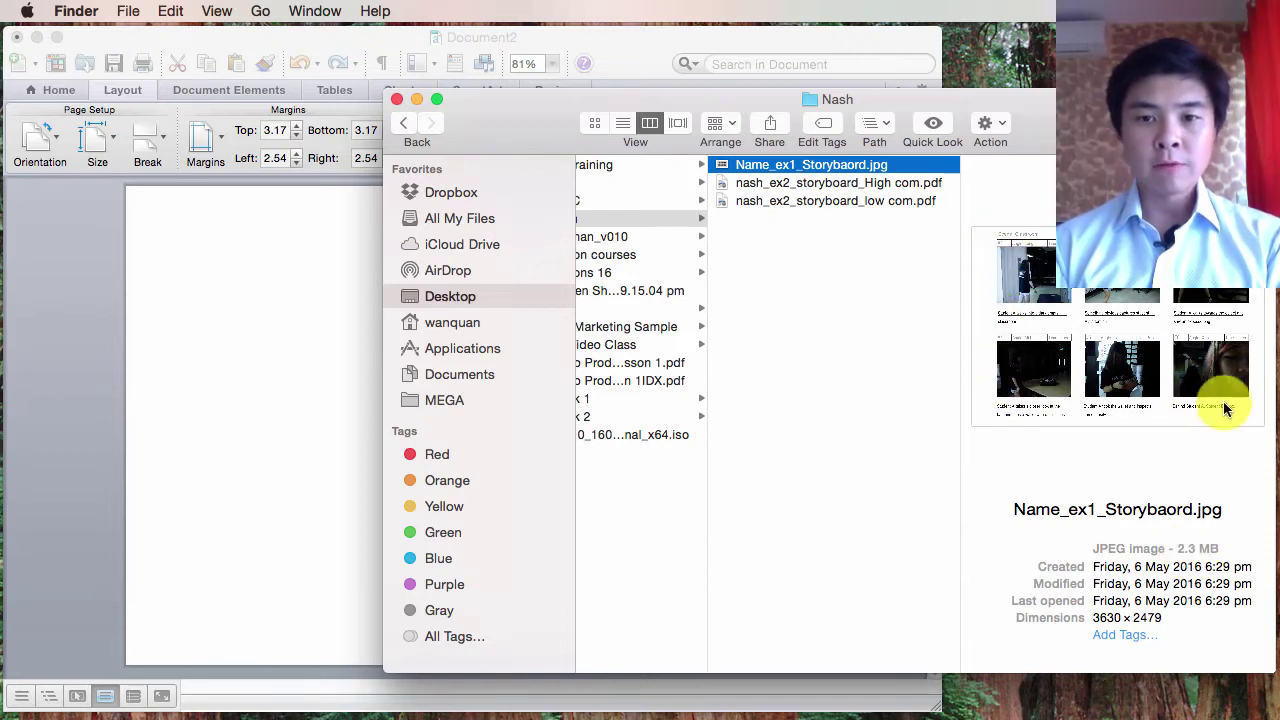
click(847, 200)
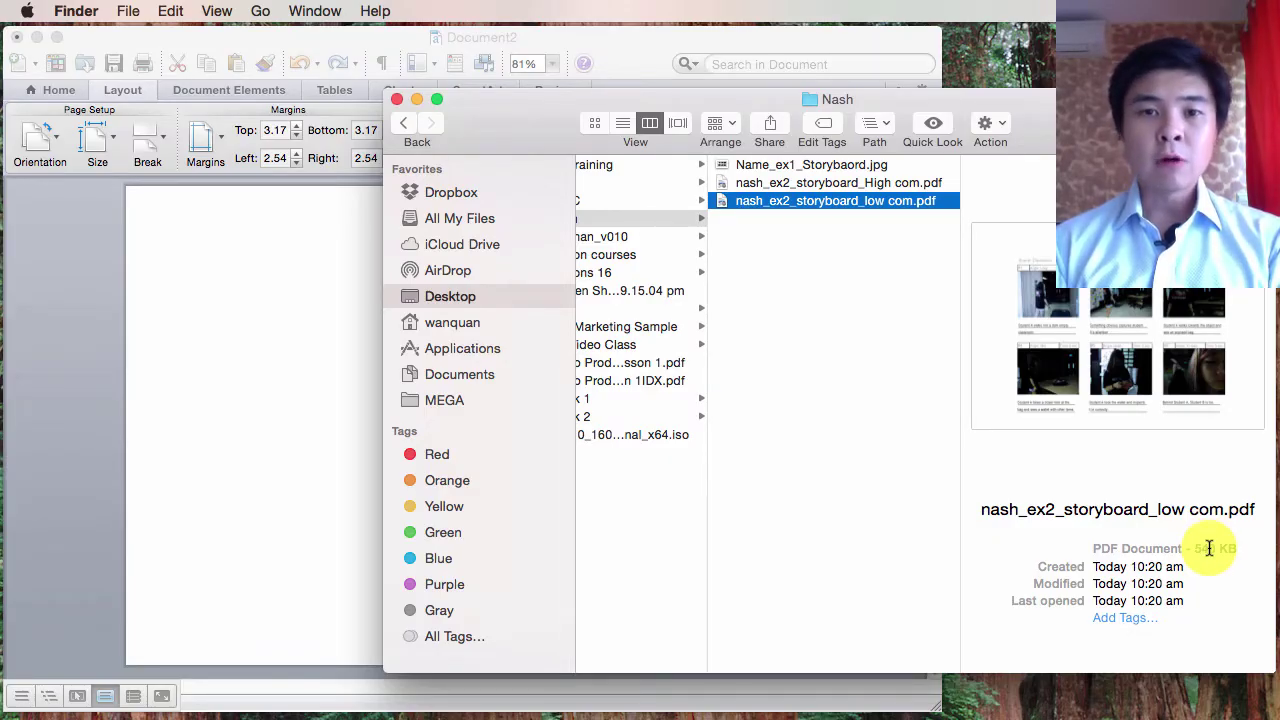
click(875, 183)
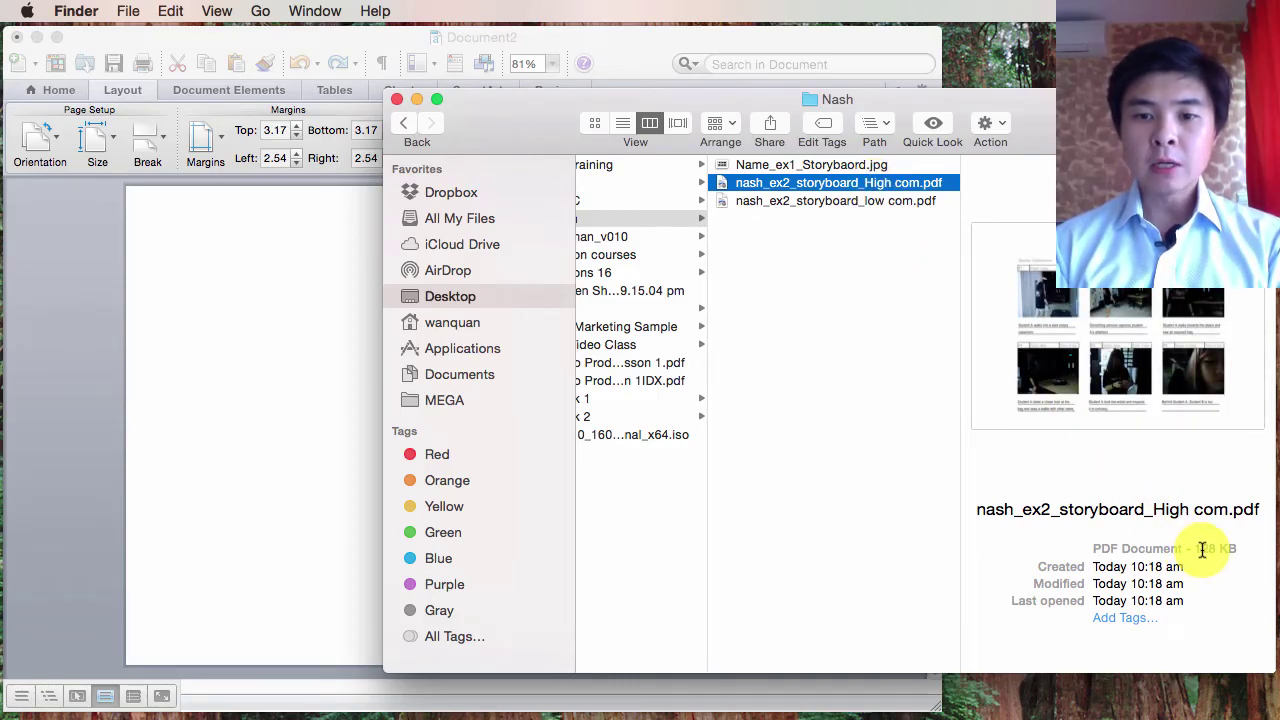
click(874, 165)
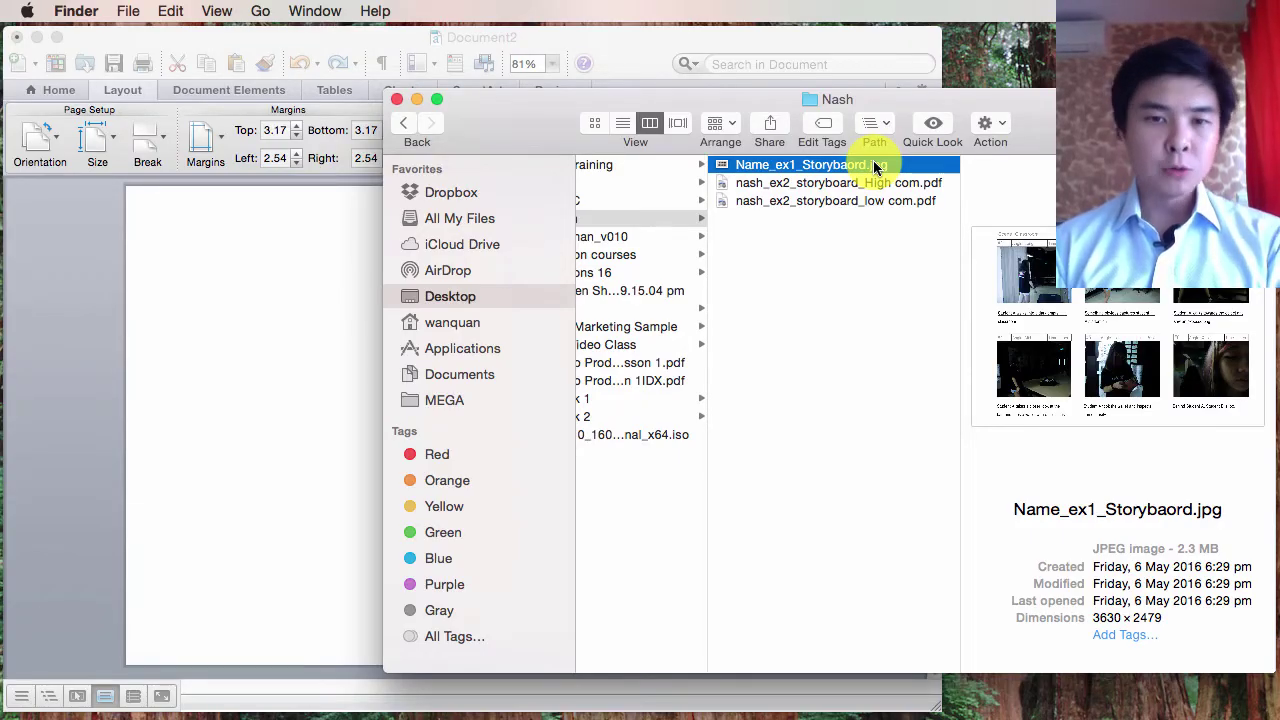
click(740, 45)
click(949, 91)
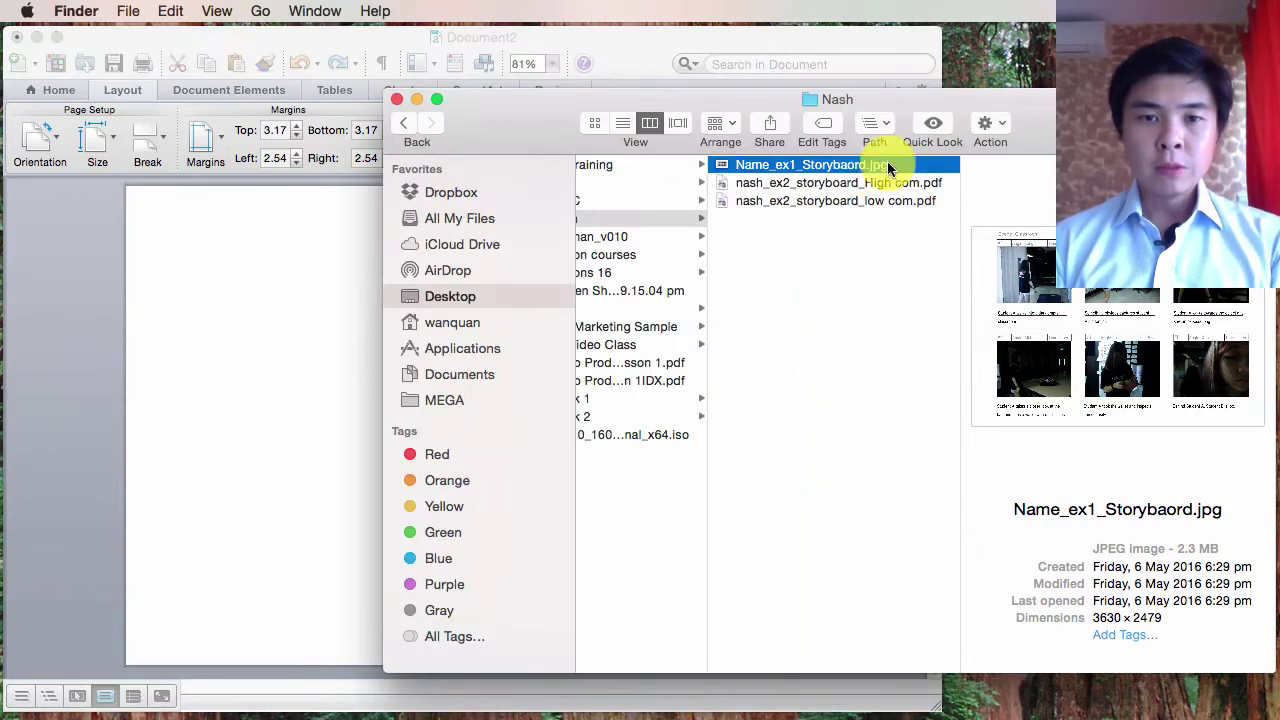
drag(877, 164, 316, 398)
Insert the storyboard JPEG onto the page and enlarge it to about 24.5 × 16.7 cm.
click(179, 470)
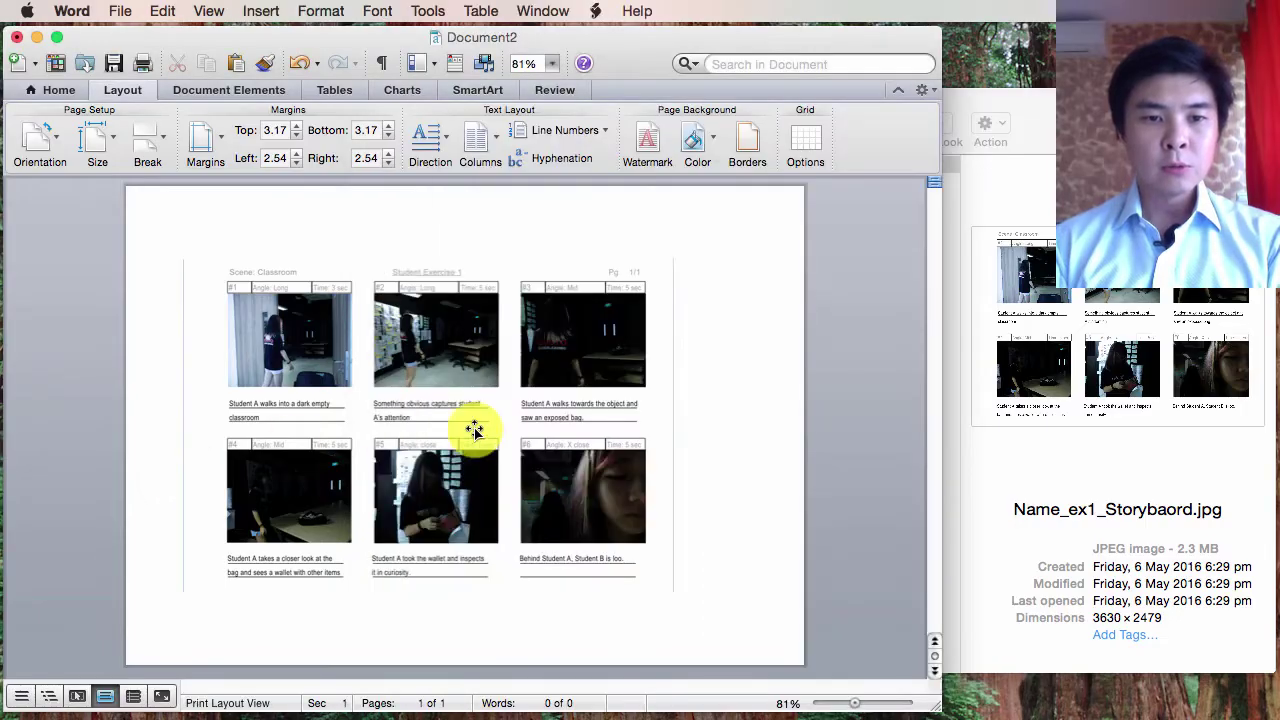
click(520, 432)
drag(669, 588, 748, 633)
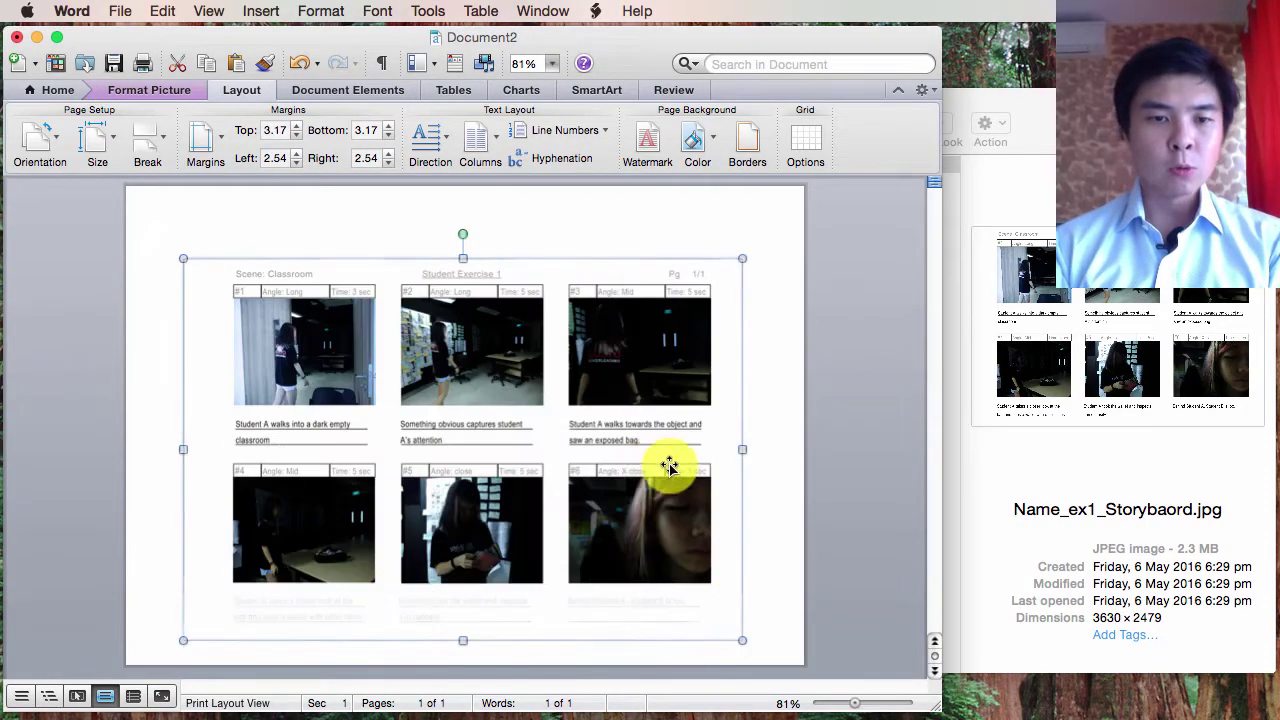
click(816, 361)
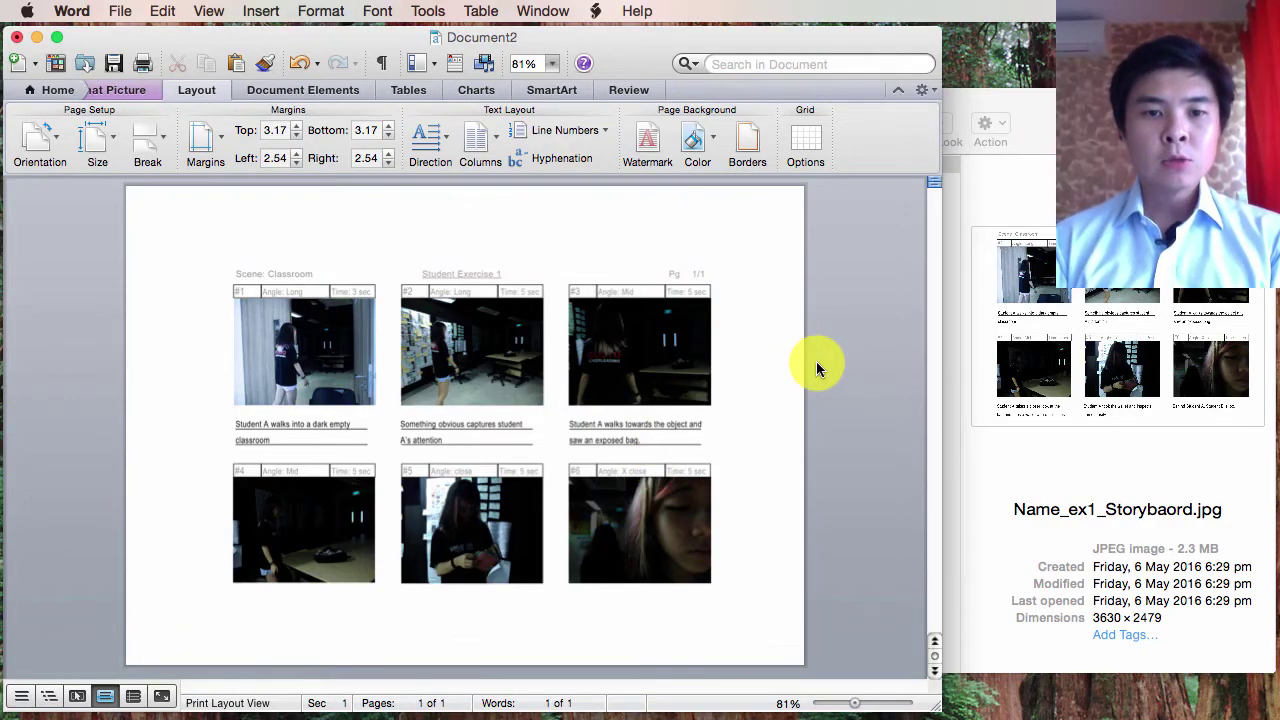
Compress the document's pictures at Best for sending in e-mail (96 ppi).
click(119, 12)
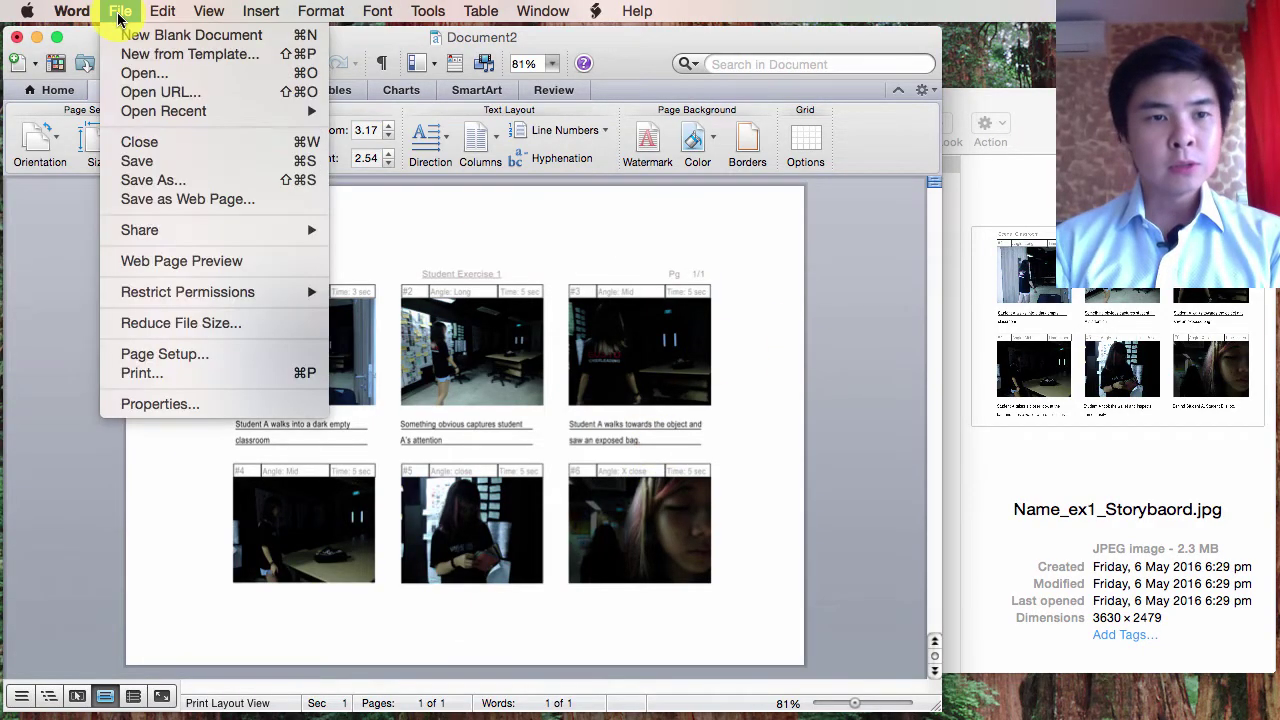
click(176, 326)
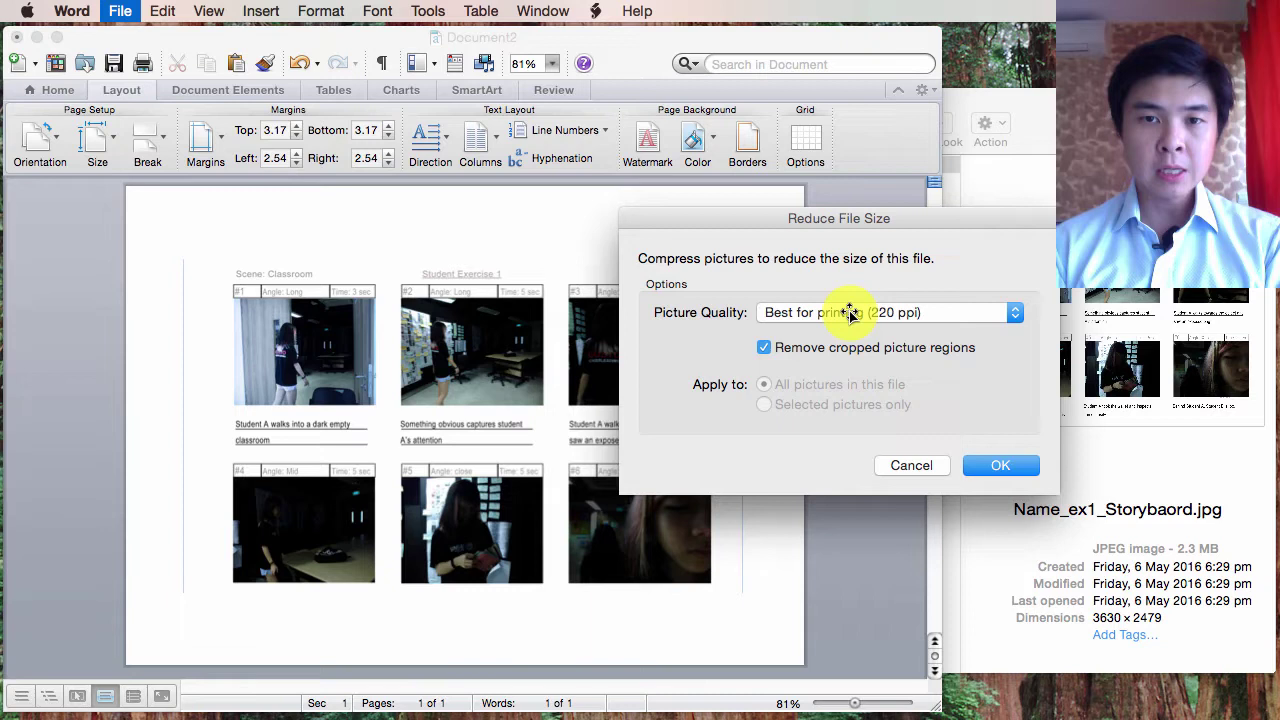
click(851, 314)
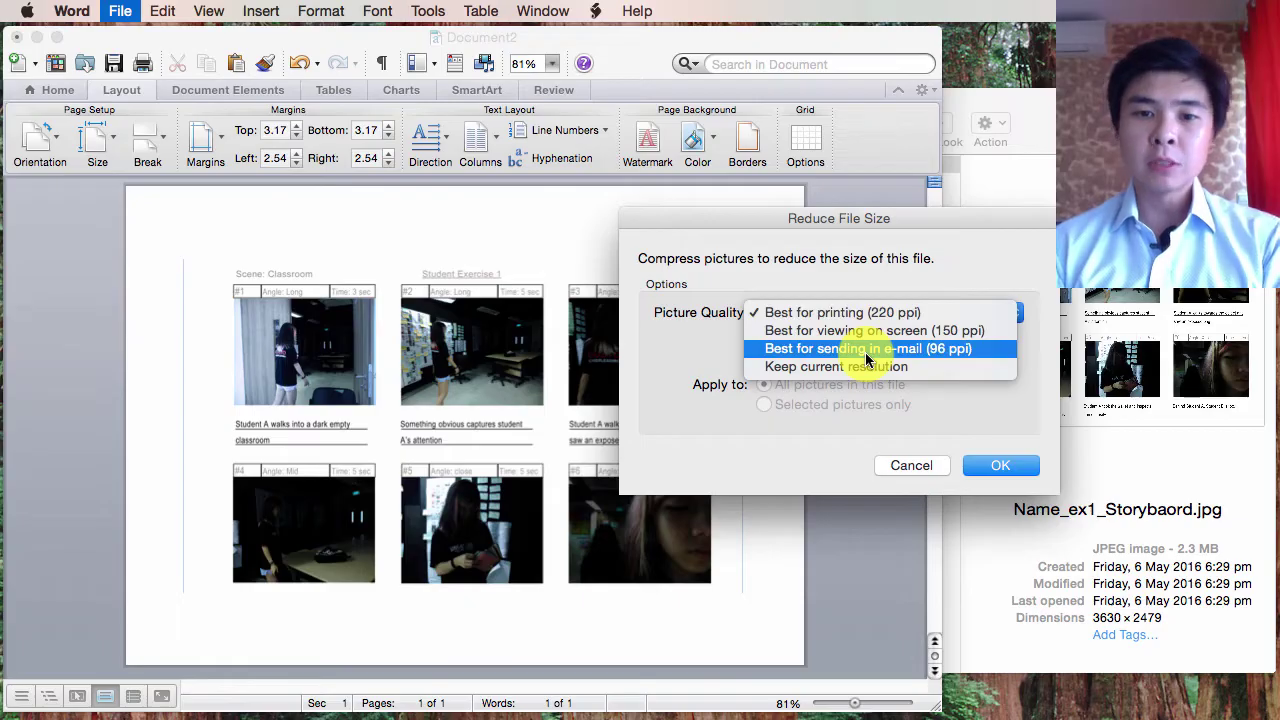
click(868, 358)
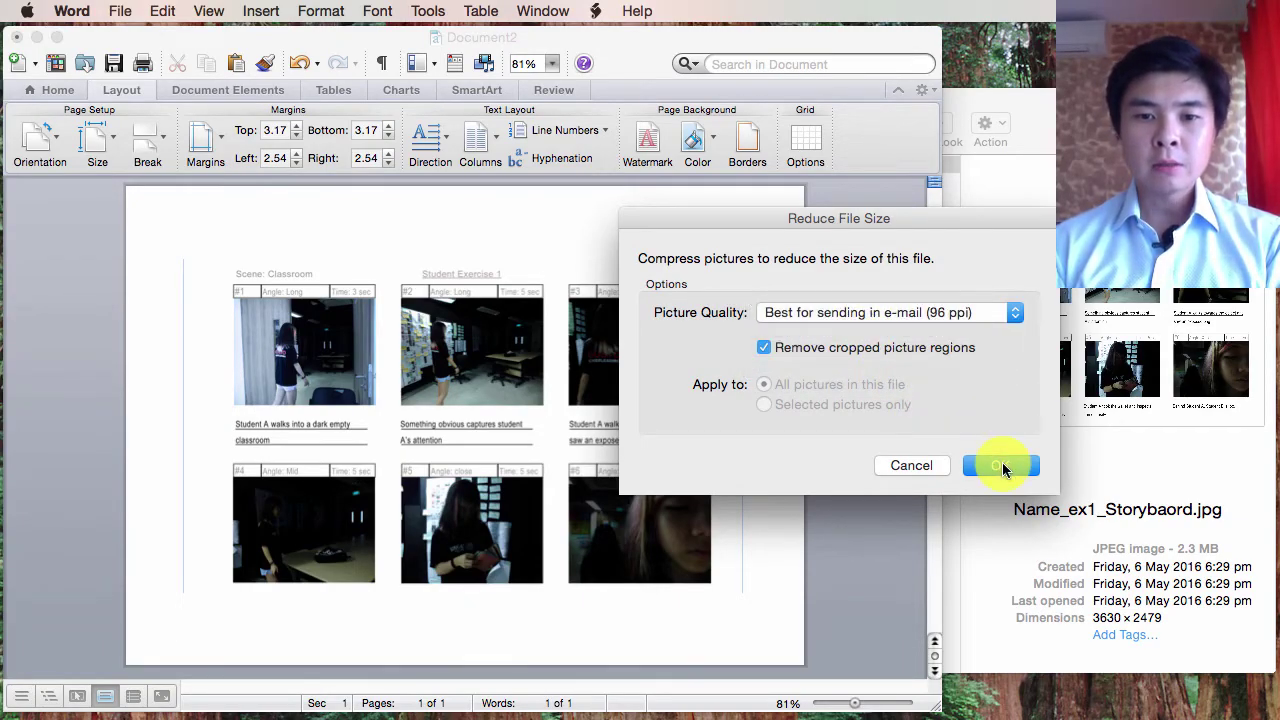
click(1002, 466)
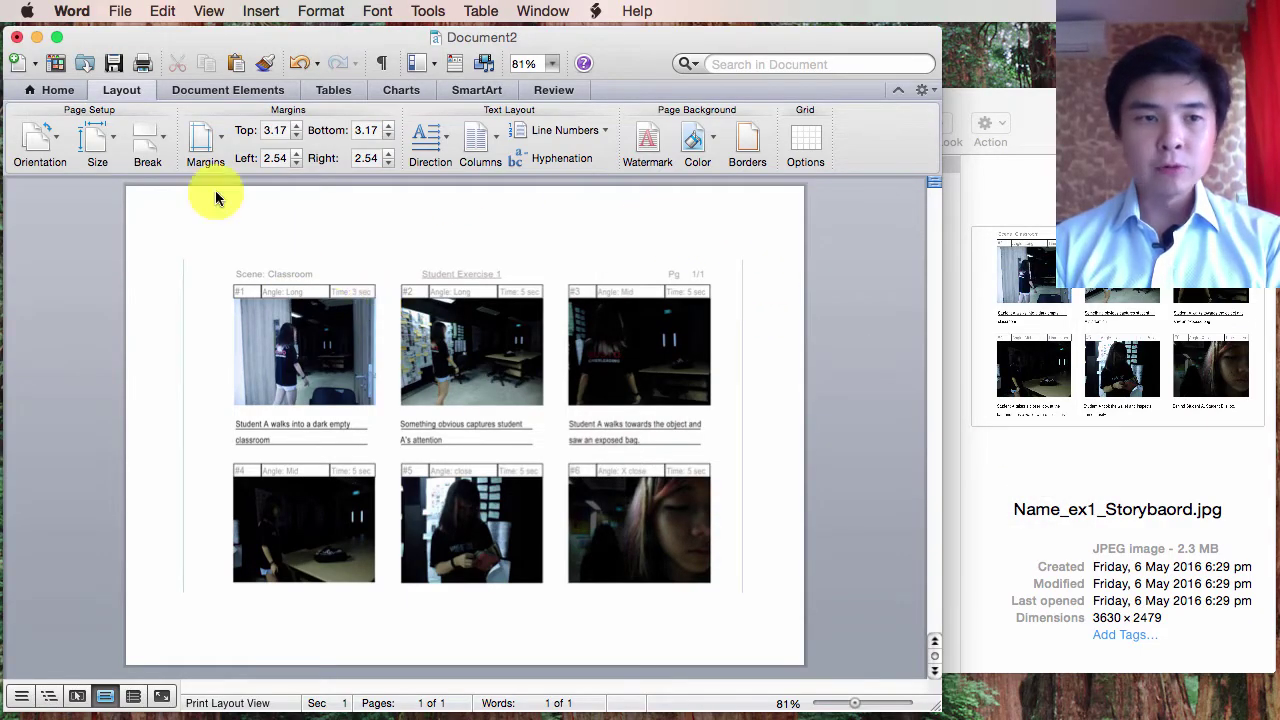
Save the document into the Nash folder as nash_ex2_storyboard1 in PDF format.
click(120, 11)
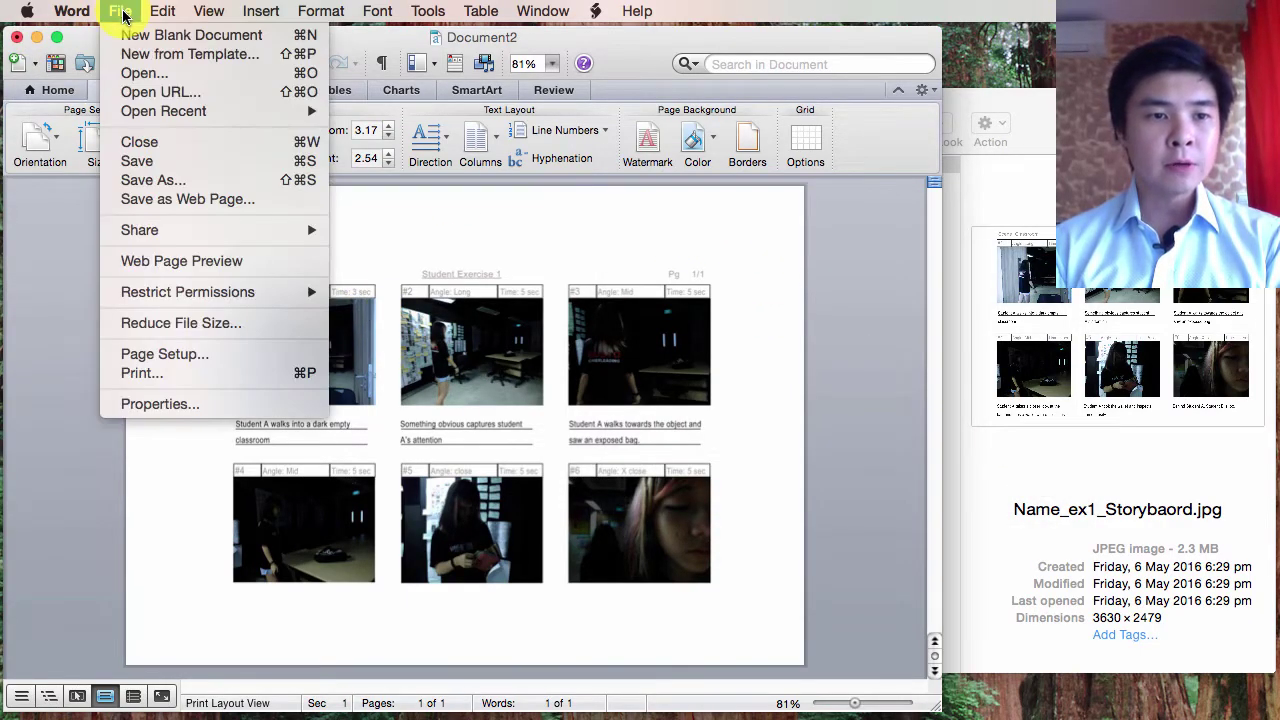
click(169, 177)
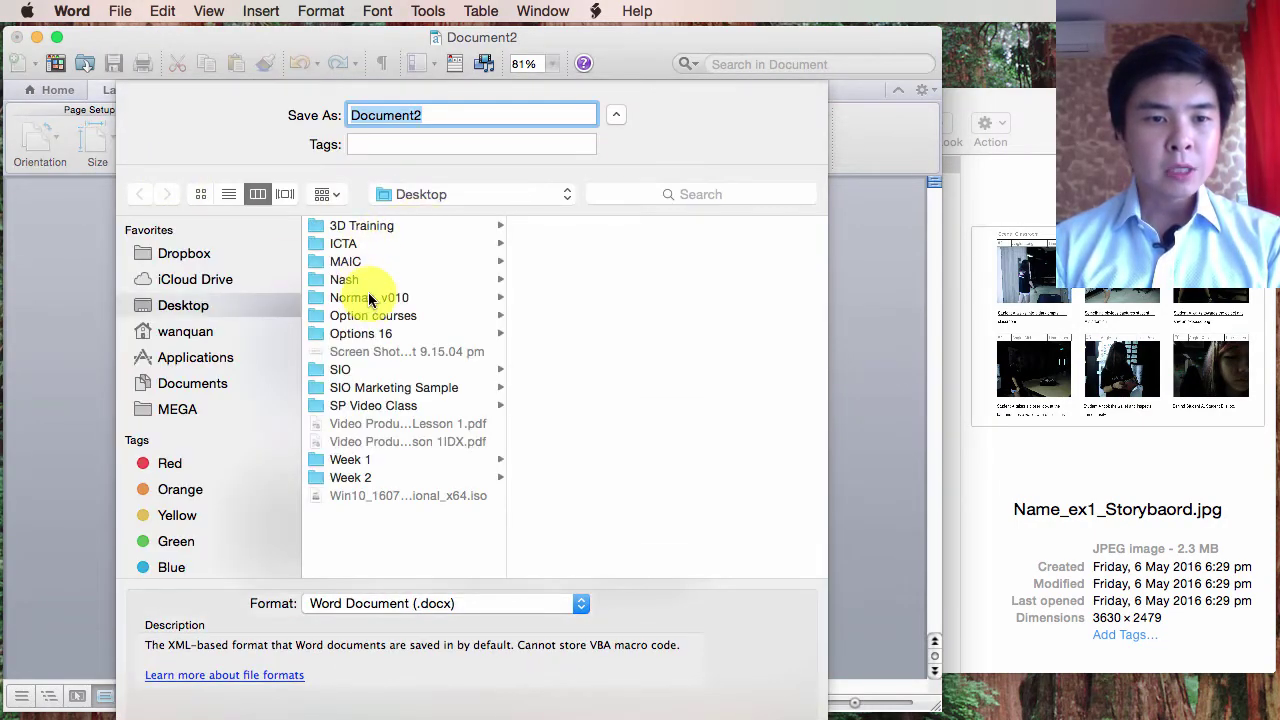
click(355, 280)
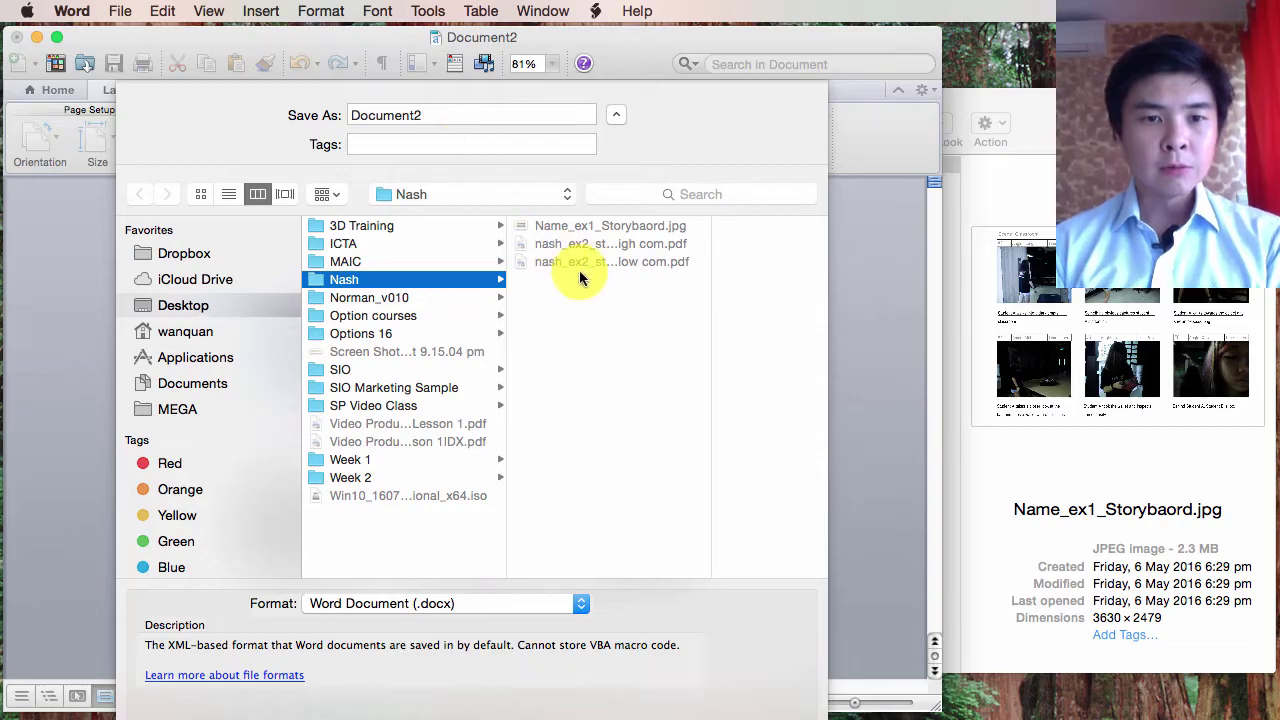
click(573, 242)
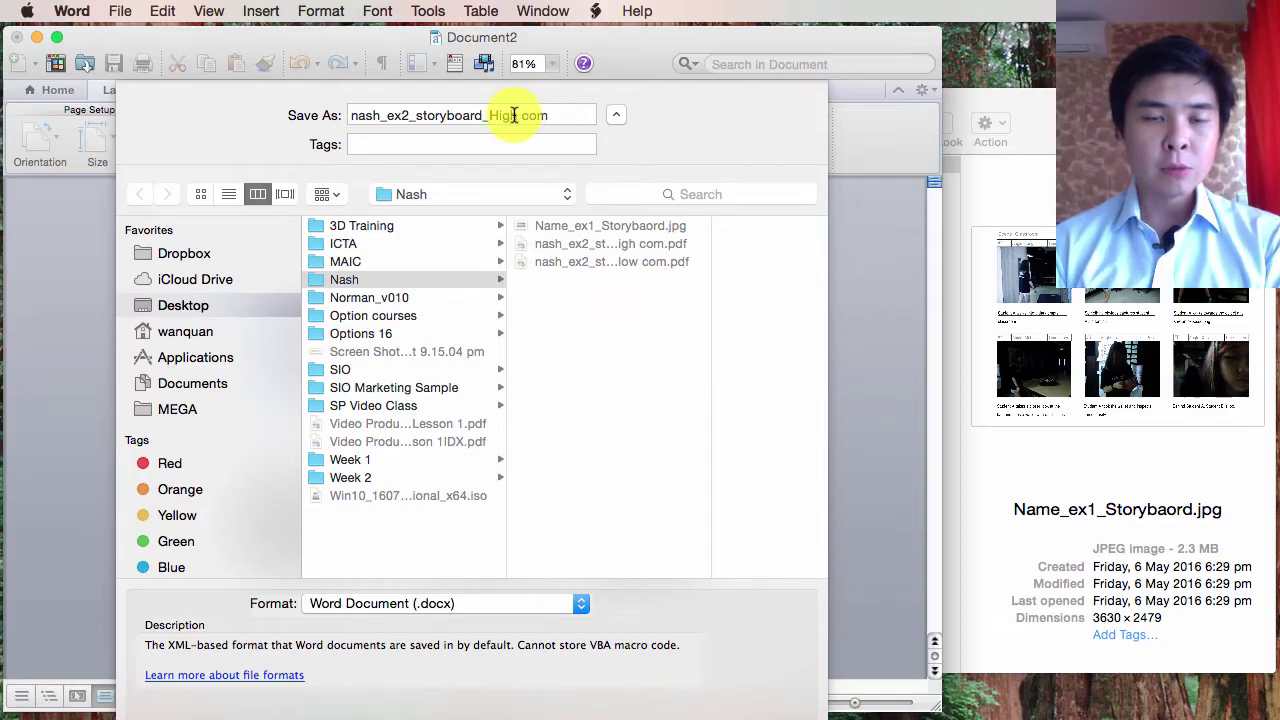
click(566, 116)
key(BackSpace)
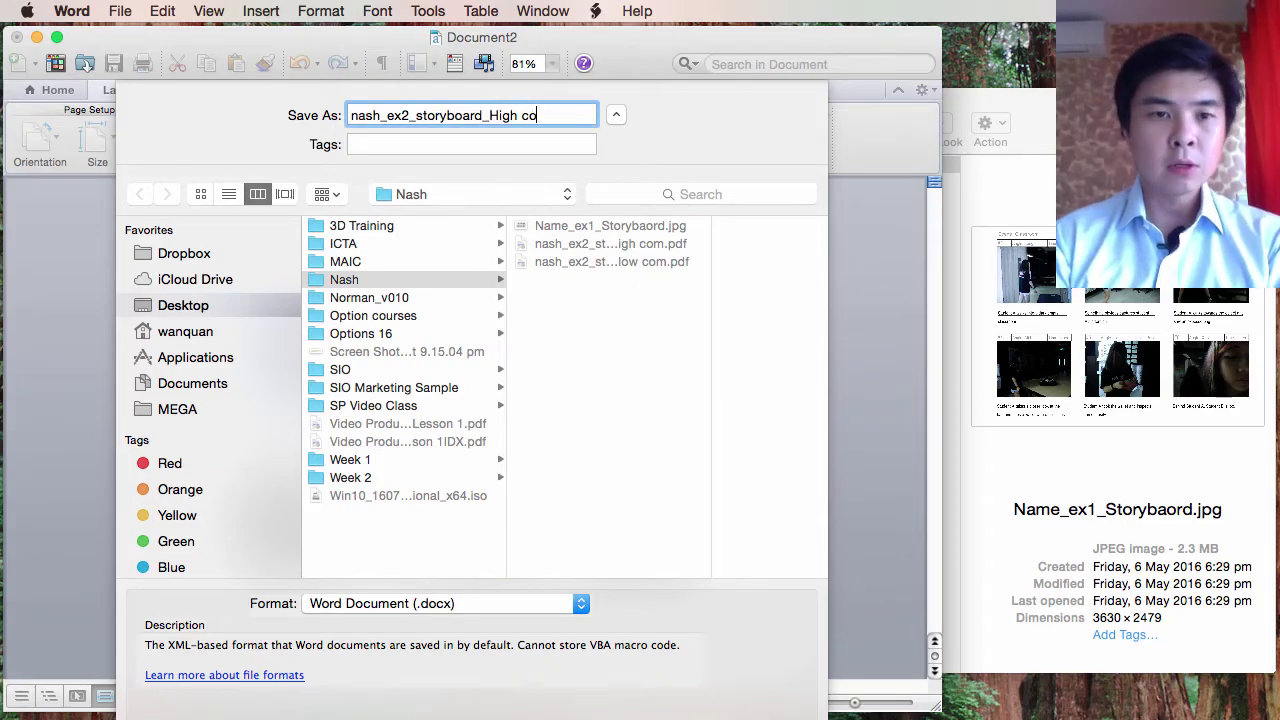
key(BackSpace)
key(BackSpace)
key(BackSpace)
key(BackSpace)
text(1)
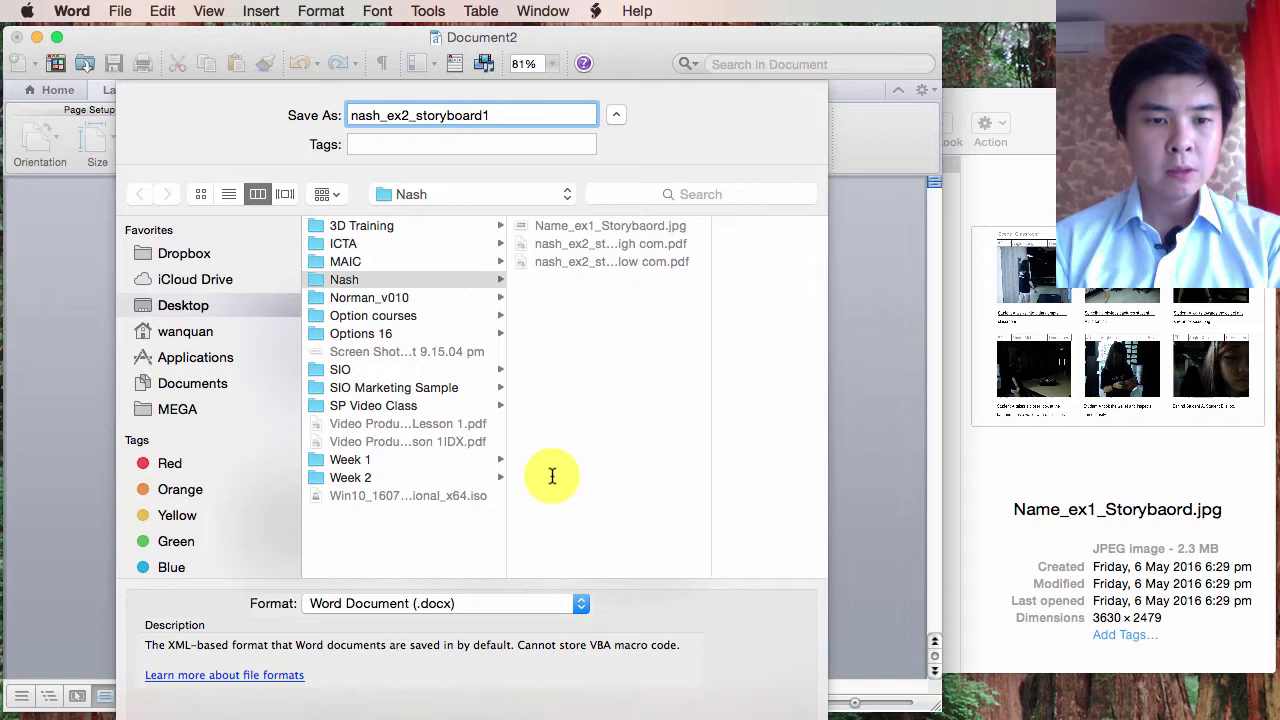
click(506, 602)
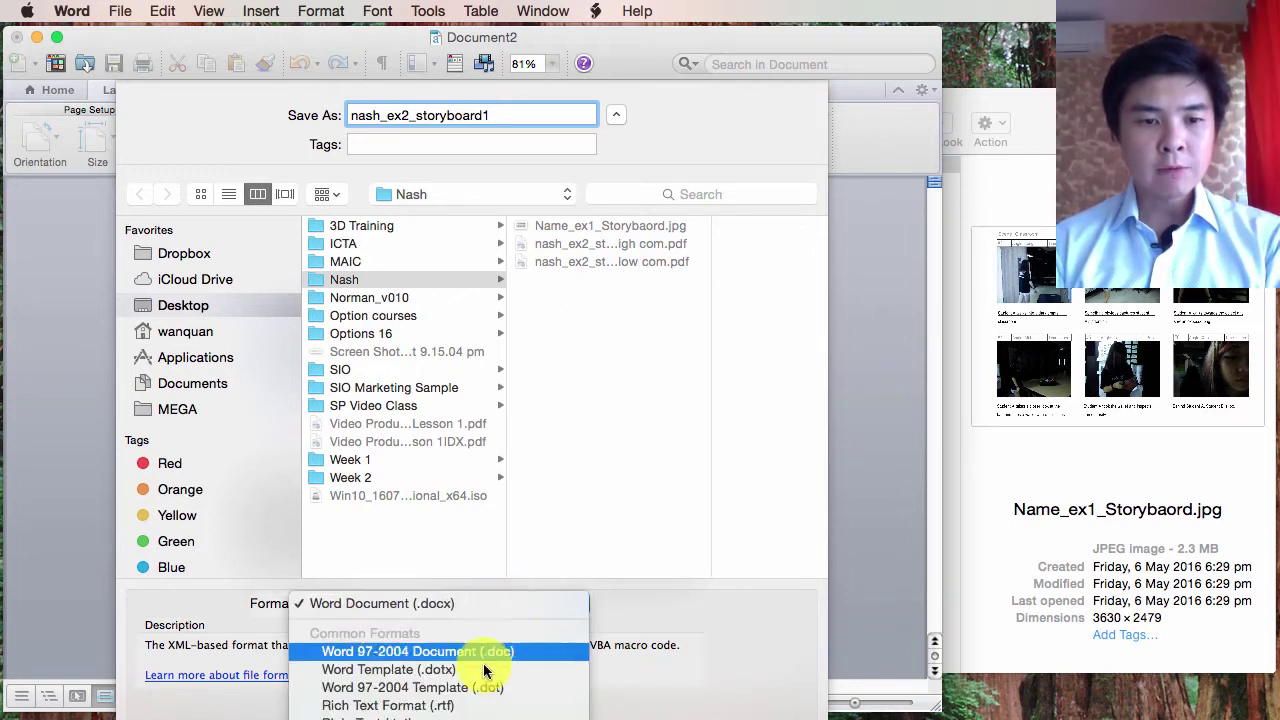
click(390, 669)
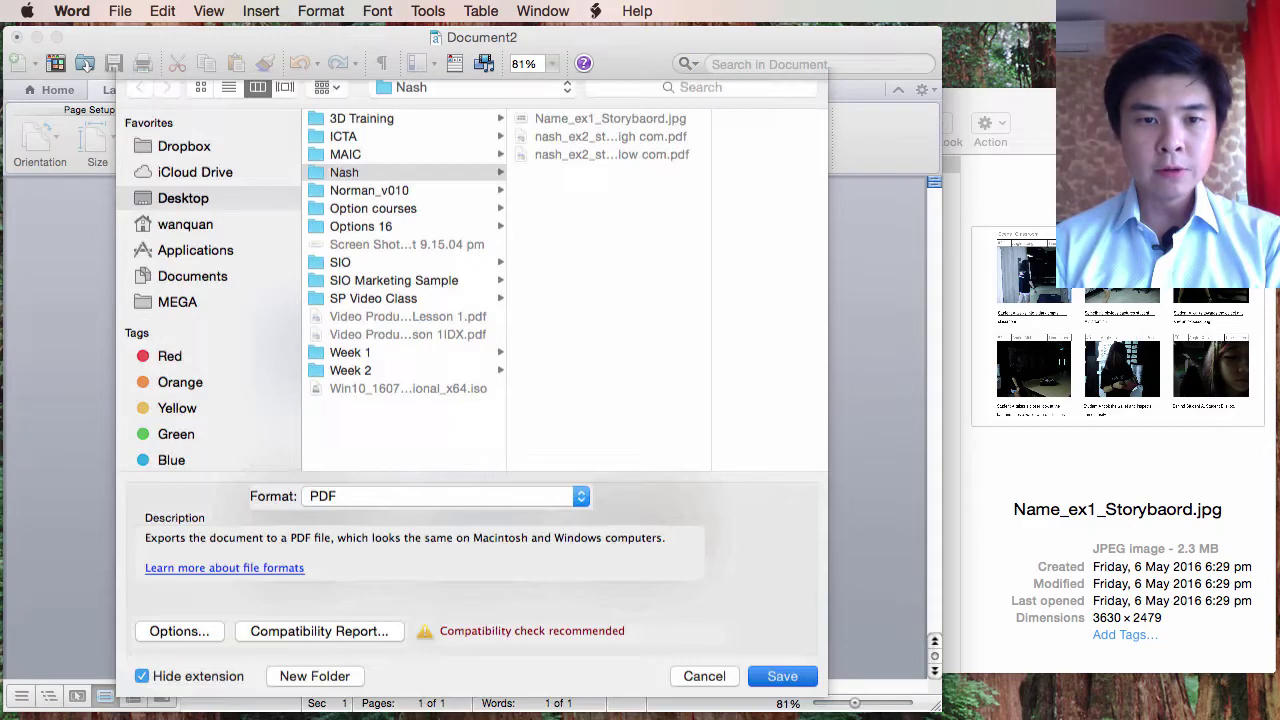
click(777, 674)
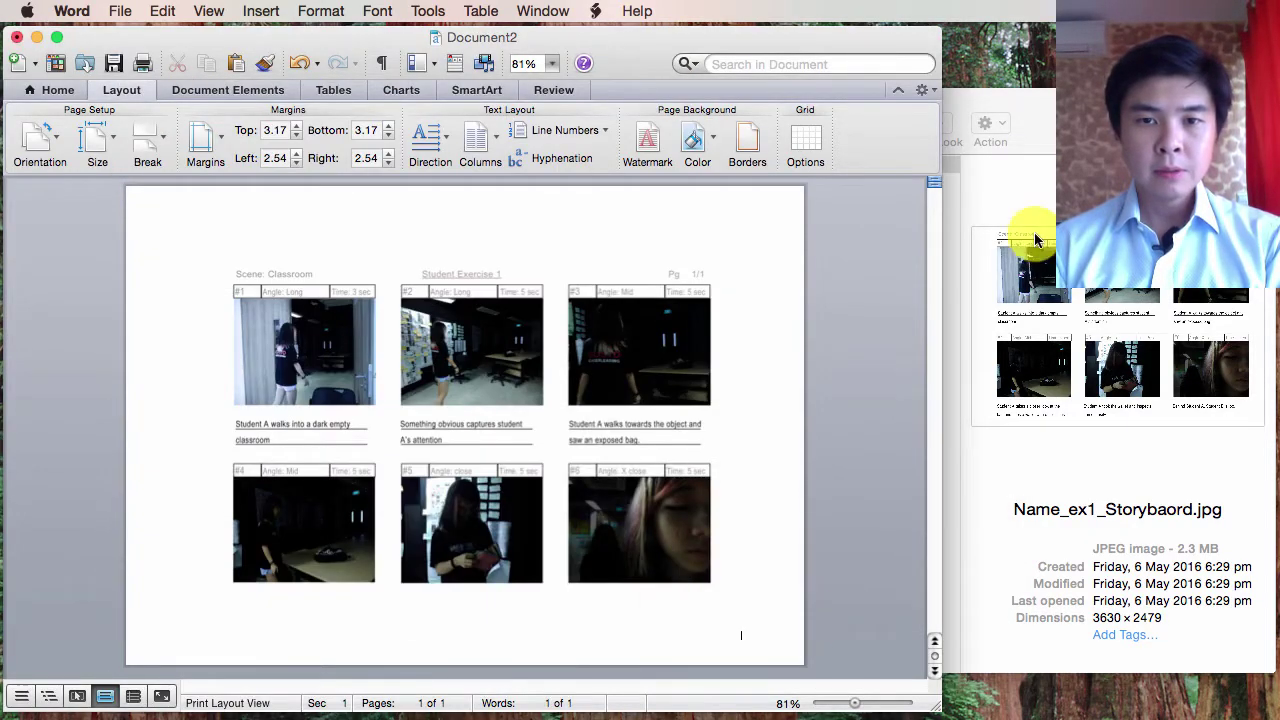
Confirm in Finder that nash_ex2_storyboard1.pdf is 128 KB, then return to Word.
click(1037, 137)
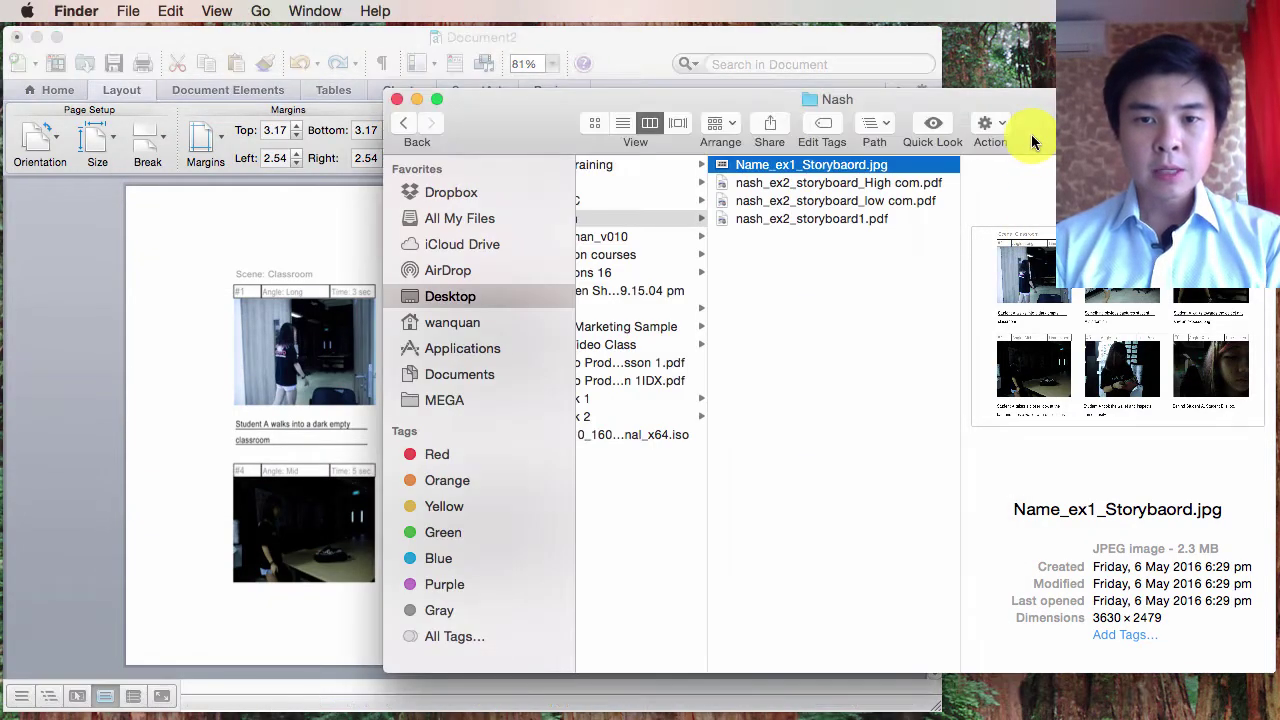
click(871, 218)
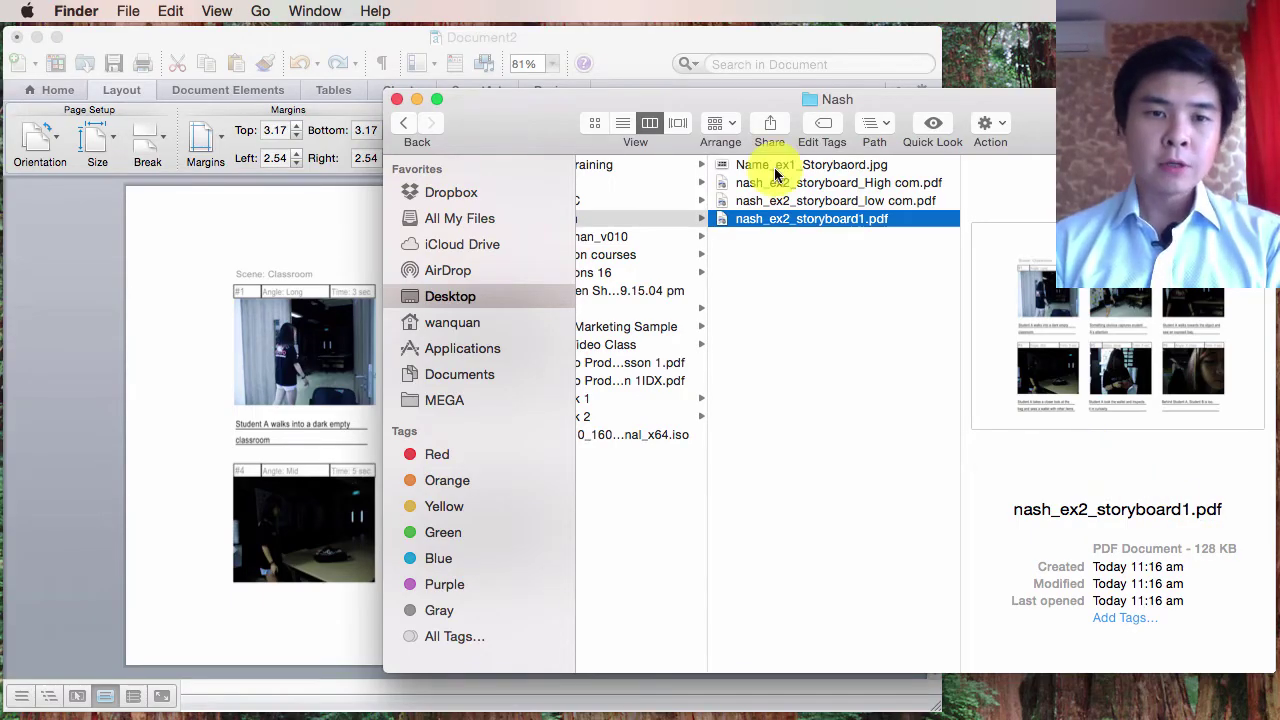
click(636, 60)
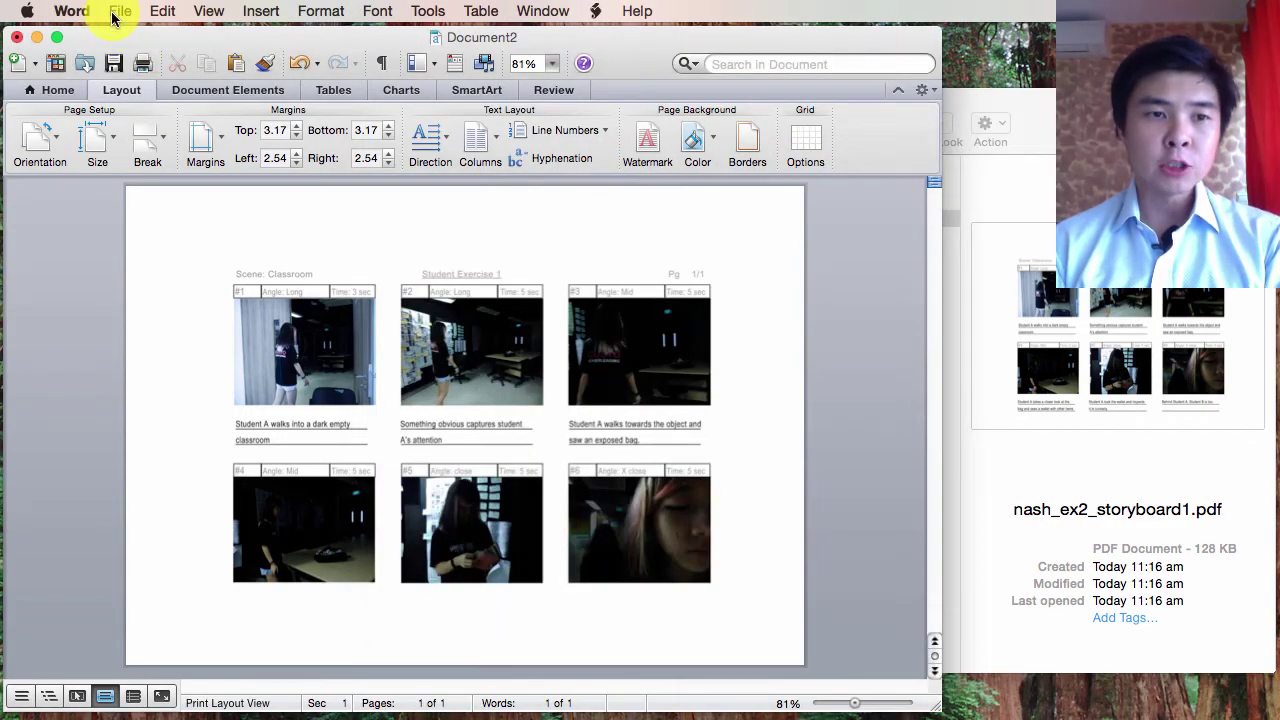
Recompress the document's pictures at Best for printing (220 ppi).
click(118, 11)
mouse_move(175, 291)
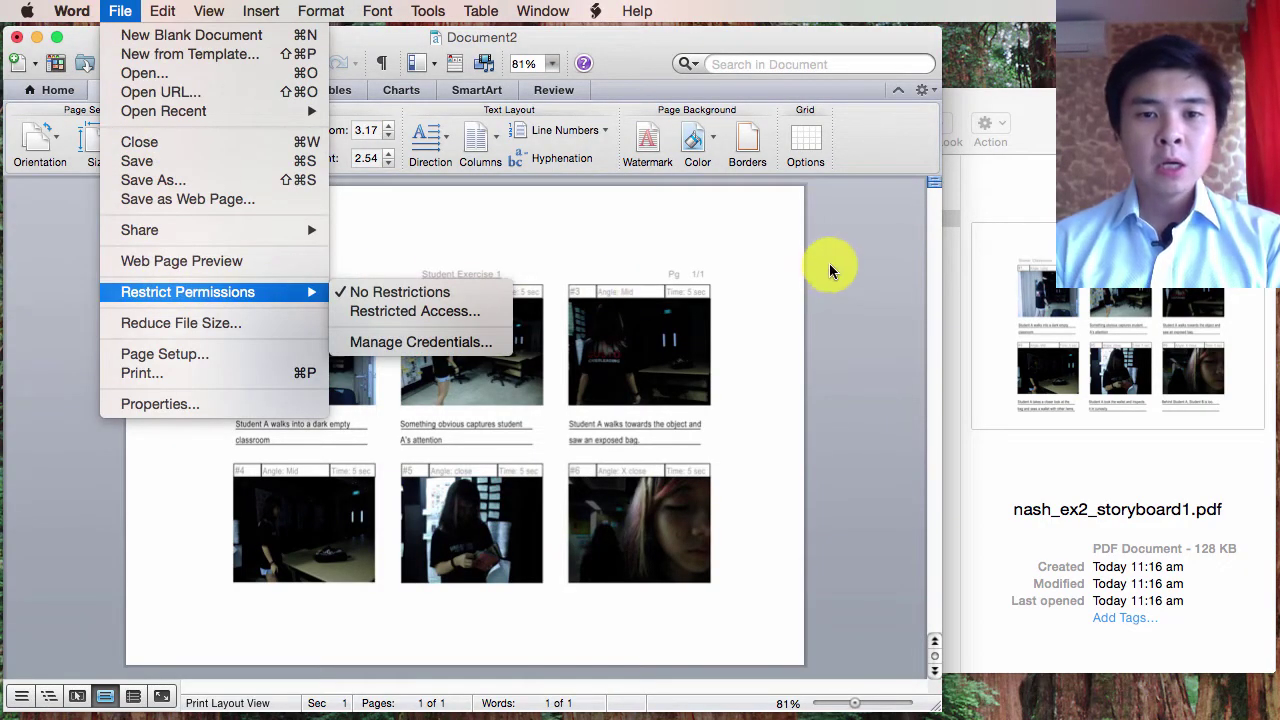
click(210, 323)
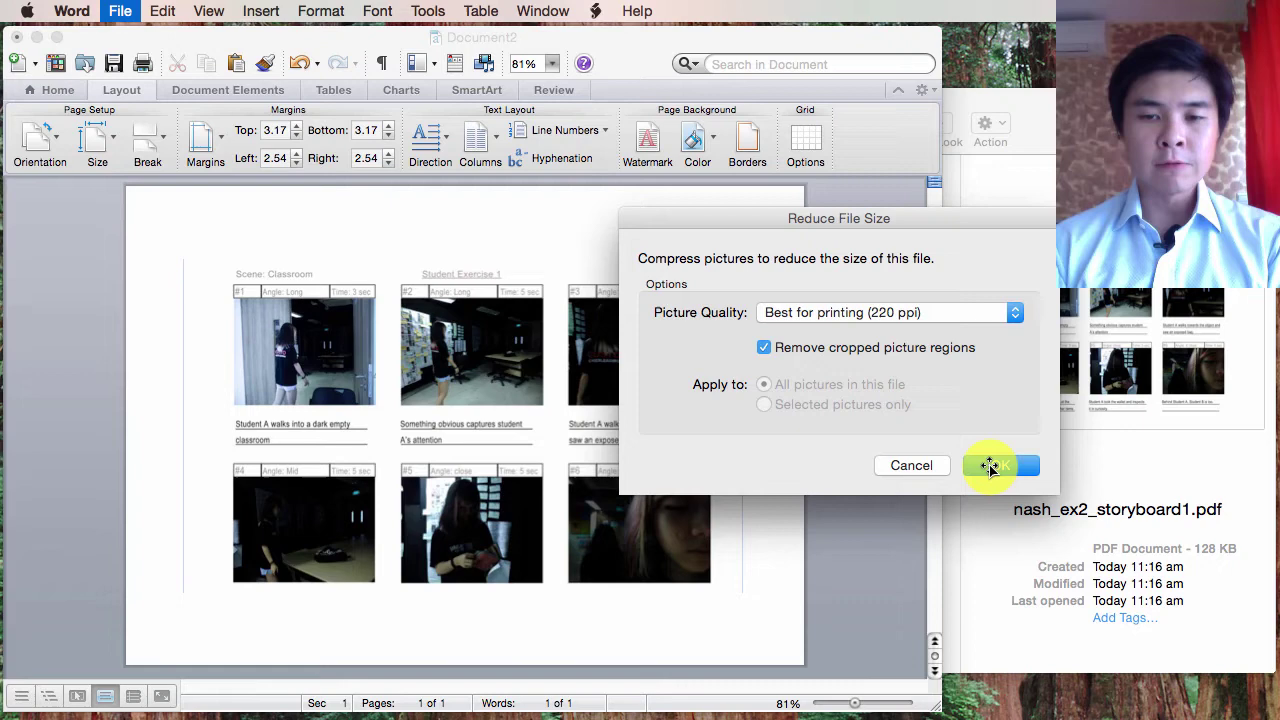
click(990, 467)
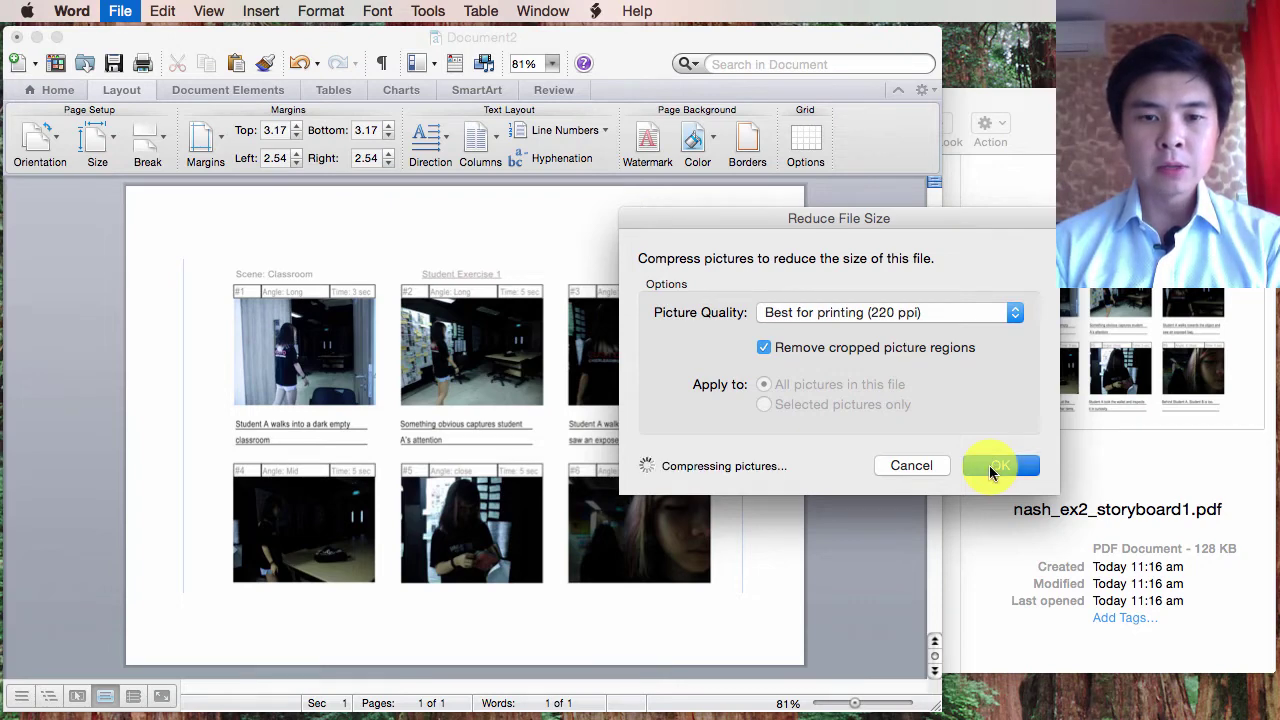
Save the storyboard in the Nash folder as PDF nash_ex2_storyboard2.
click(121, 12)
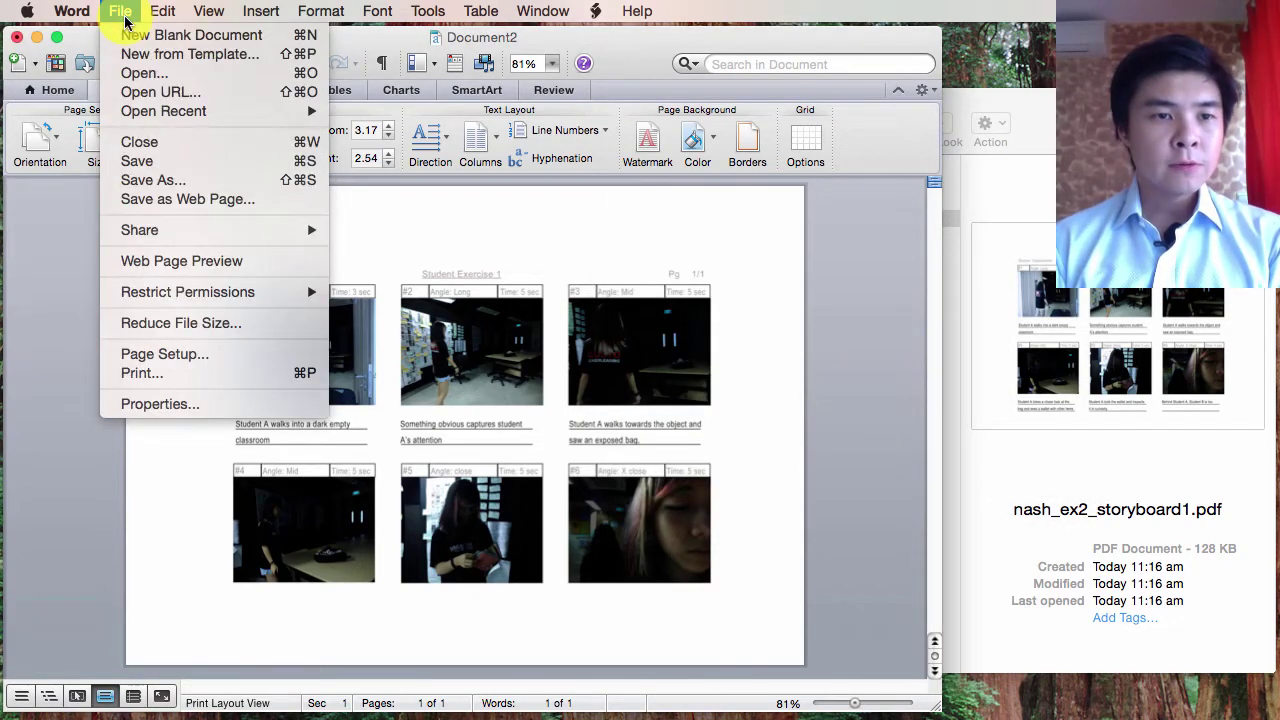
click(166, 180)
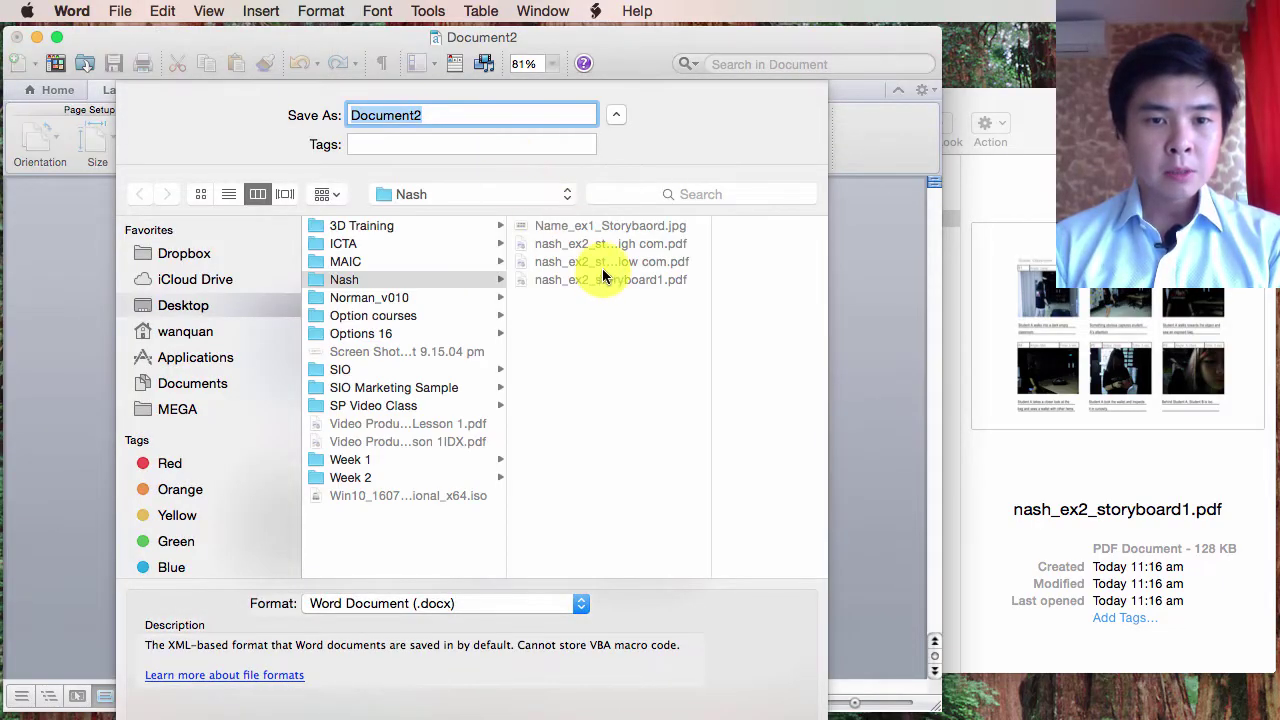
click(605, 280)
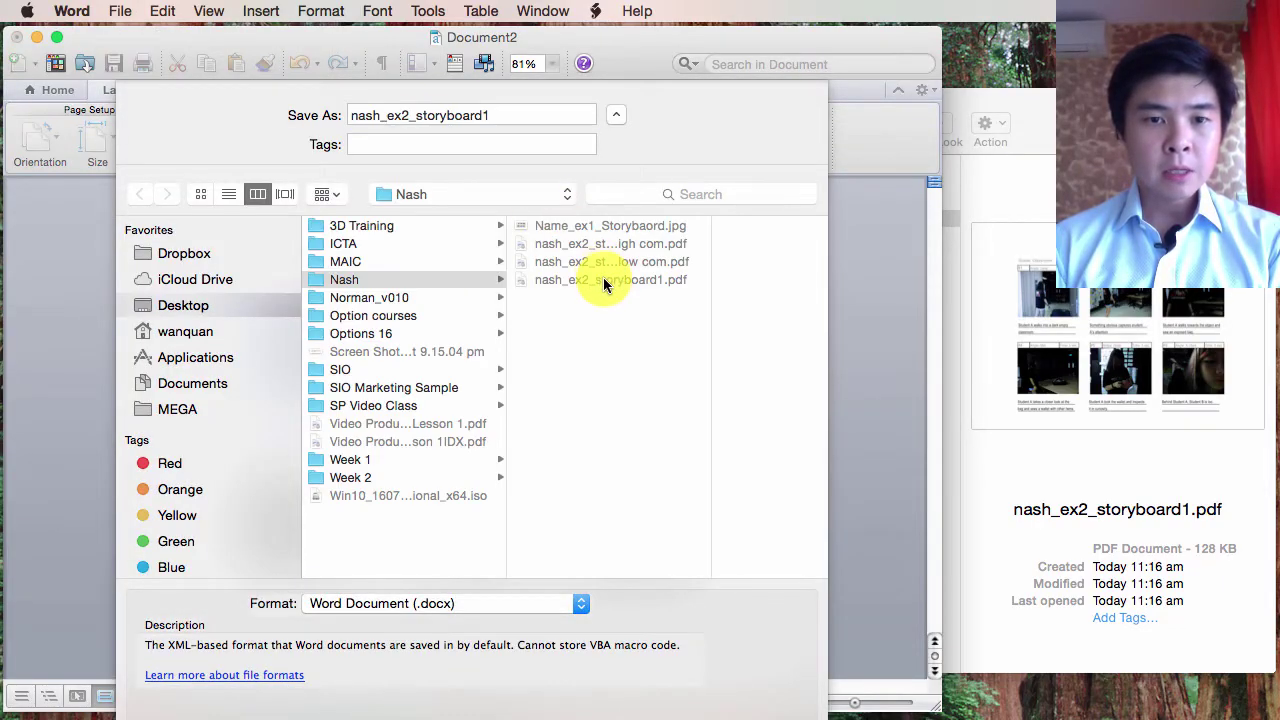
click(514, 117)
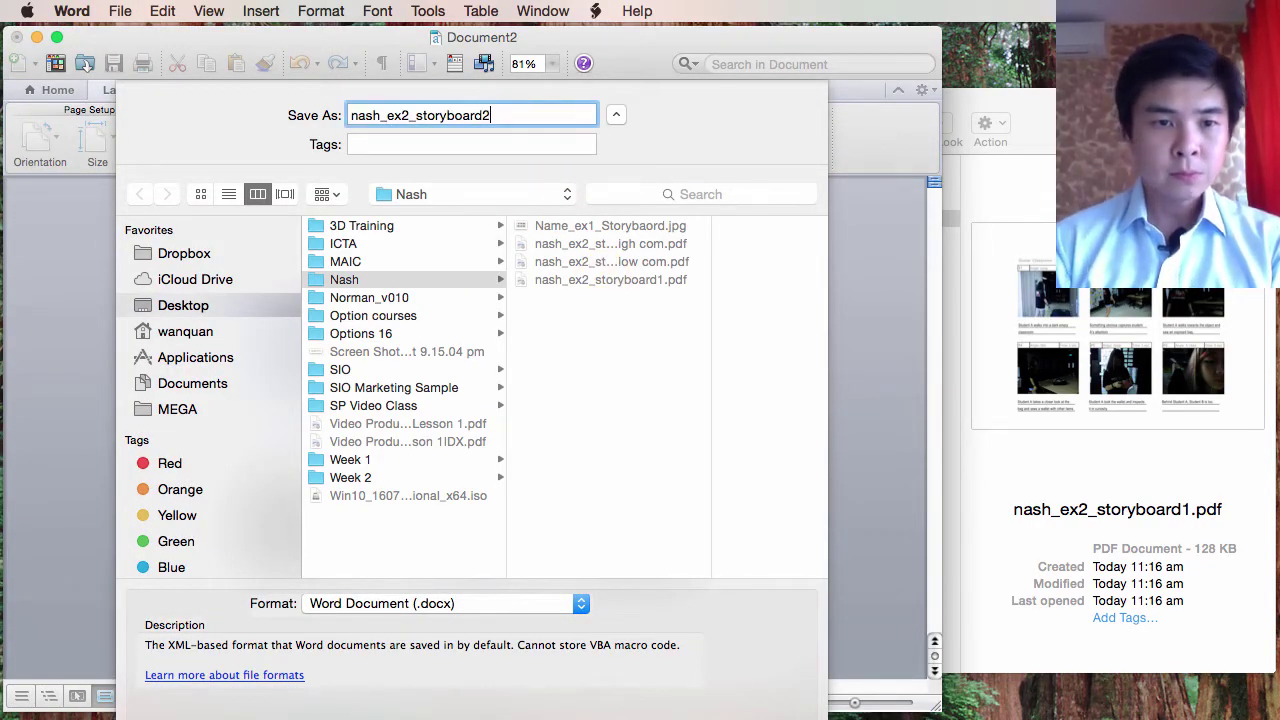
click(440, 604)
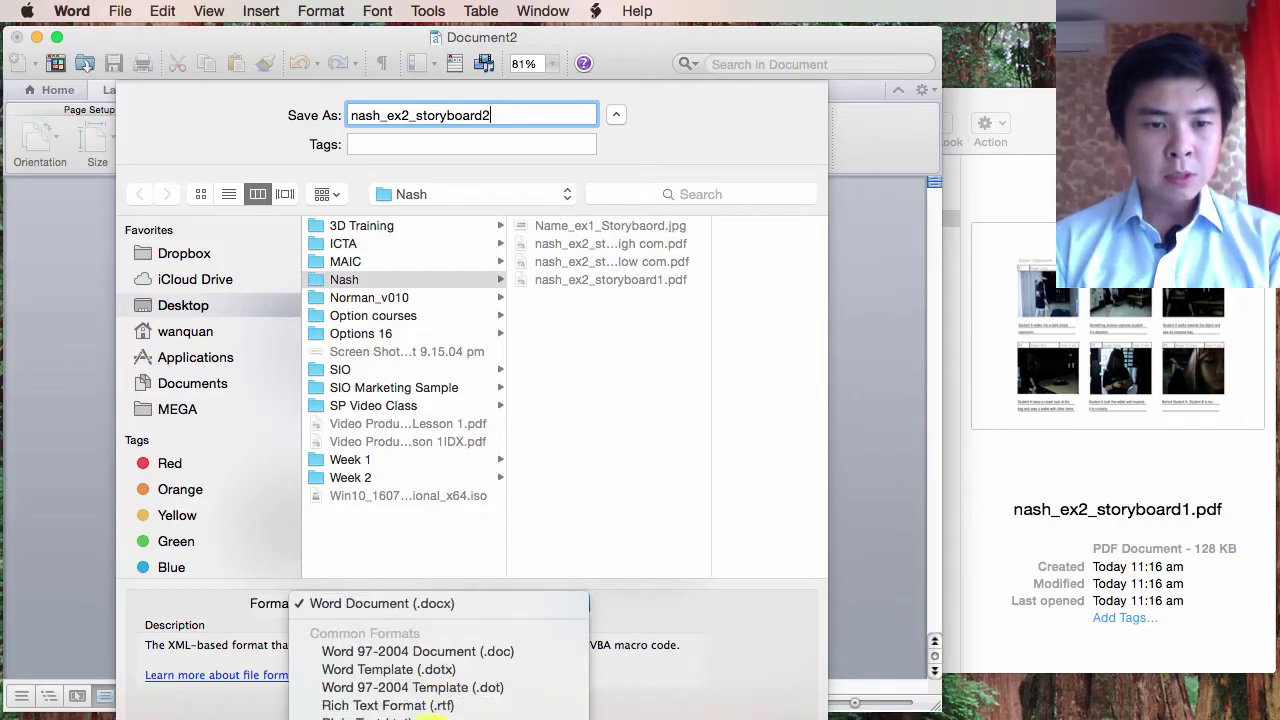
key(p)
key(Return)
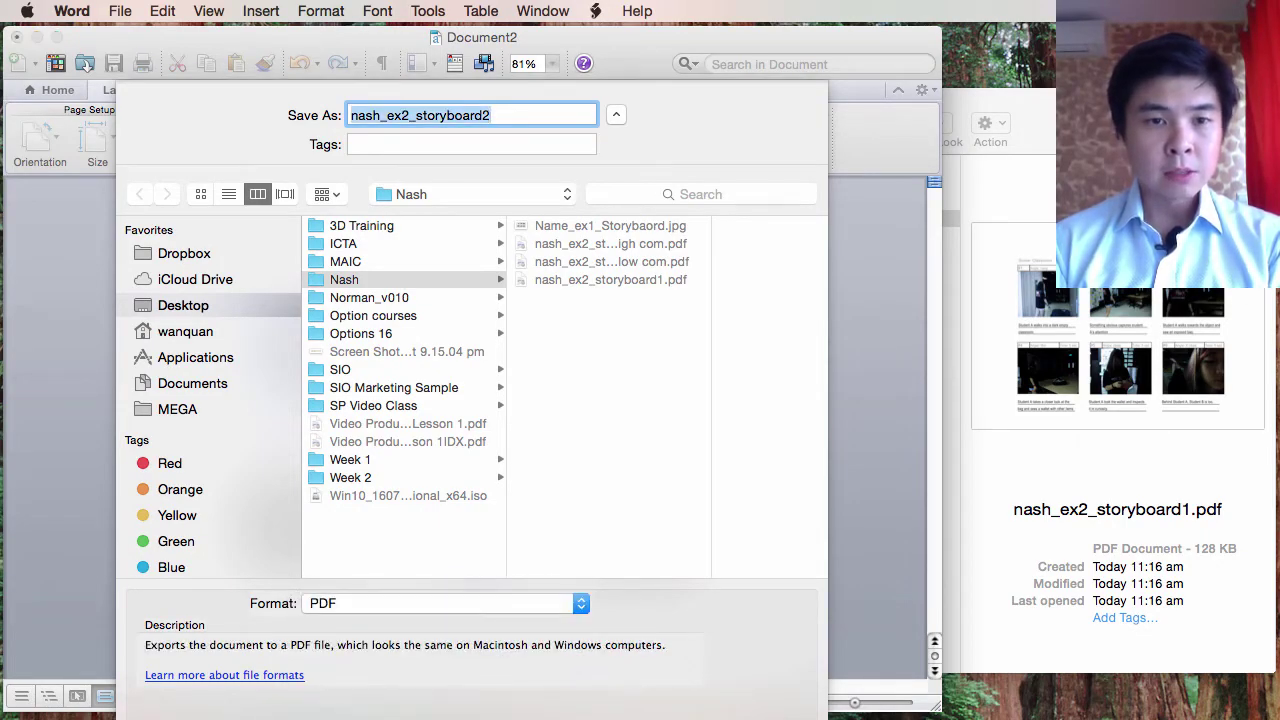
key(Return)
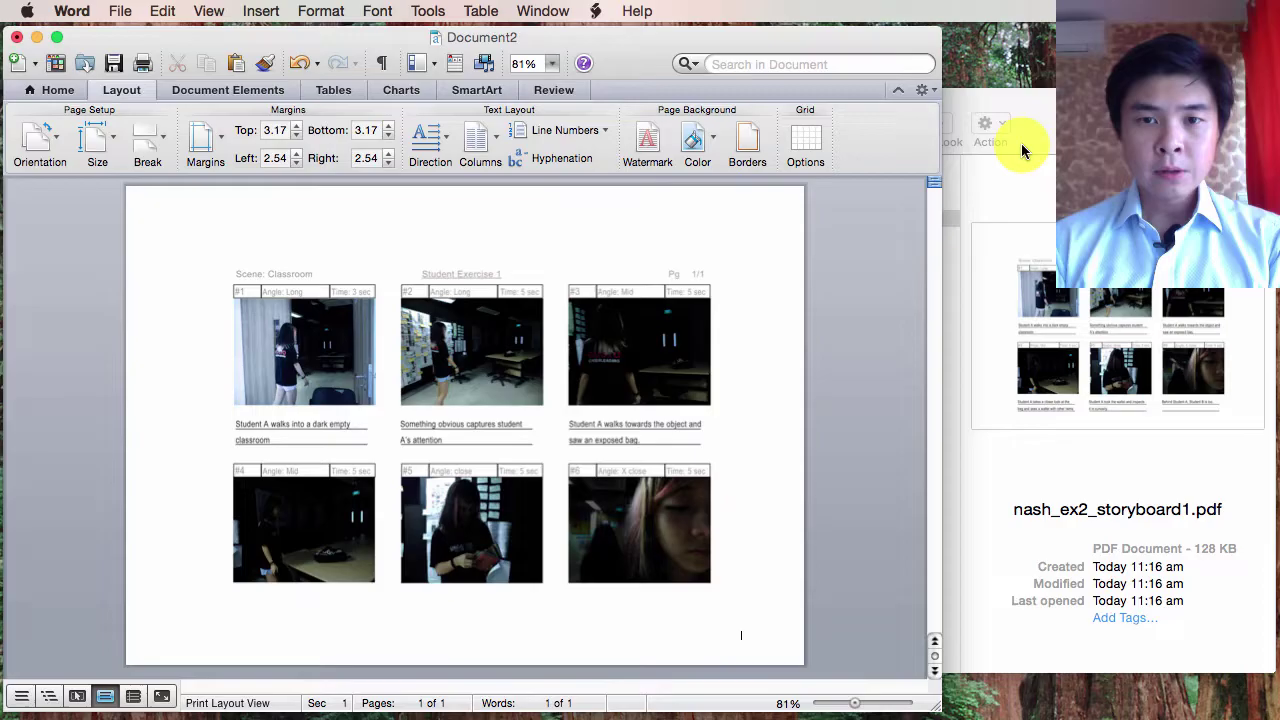
Confirm in Finder that nash_ex2_storyboard2.pdf is 540 KB.
click(1025, 145)
click(852, 237)
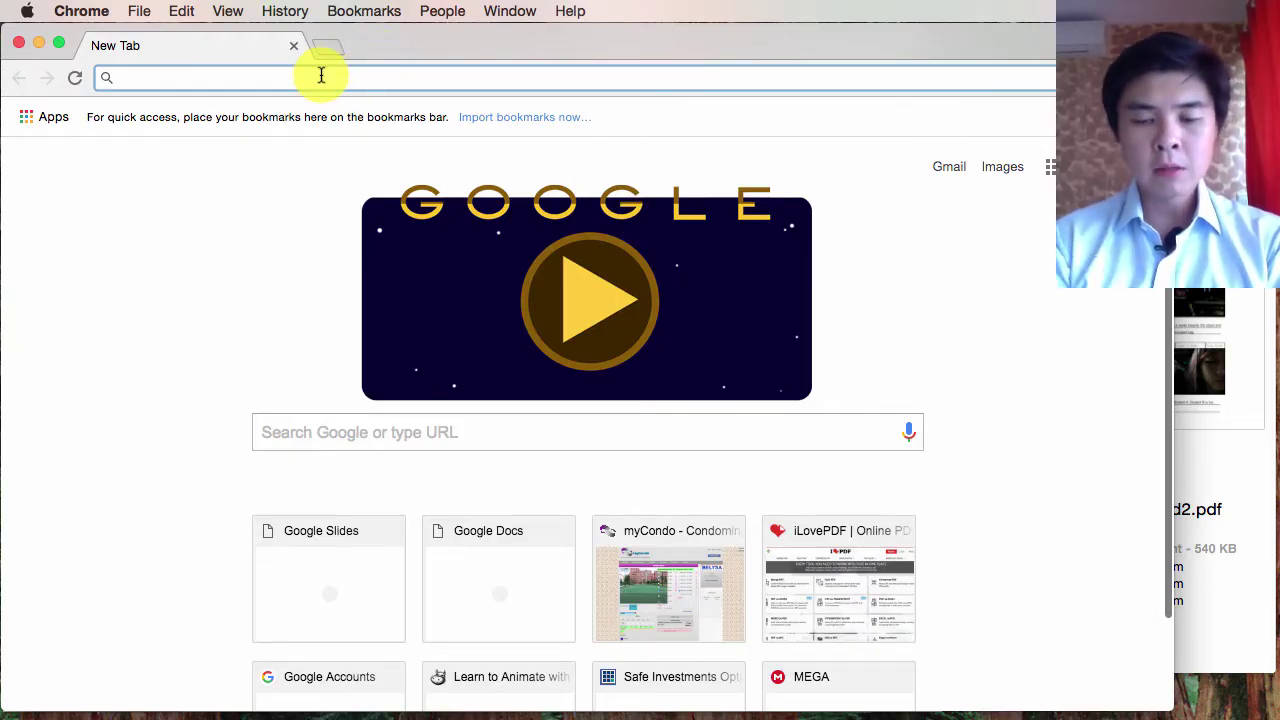
Load ilovepdf.com, open its Compress PDF tool, and bring the Nash folder forward.
text(il)
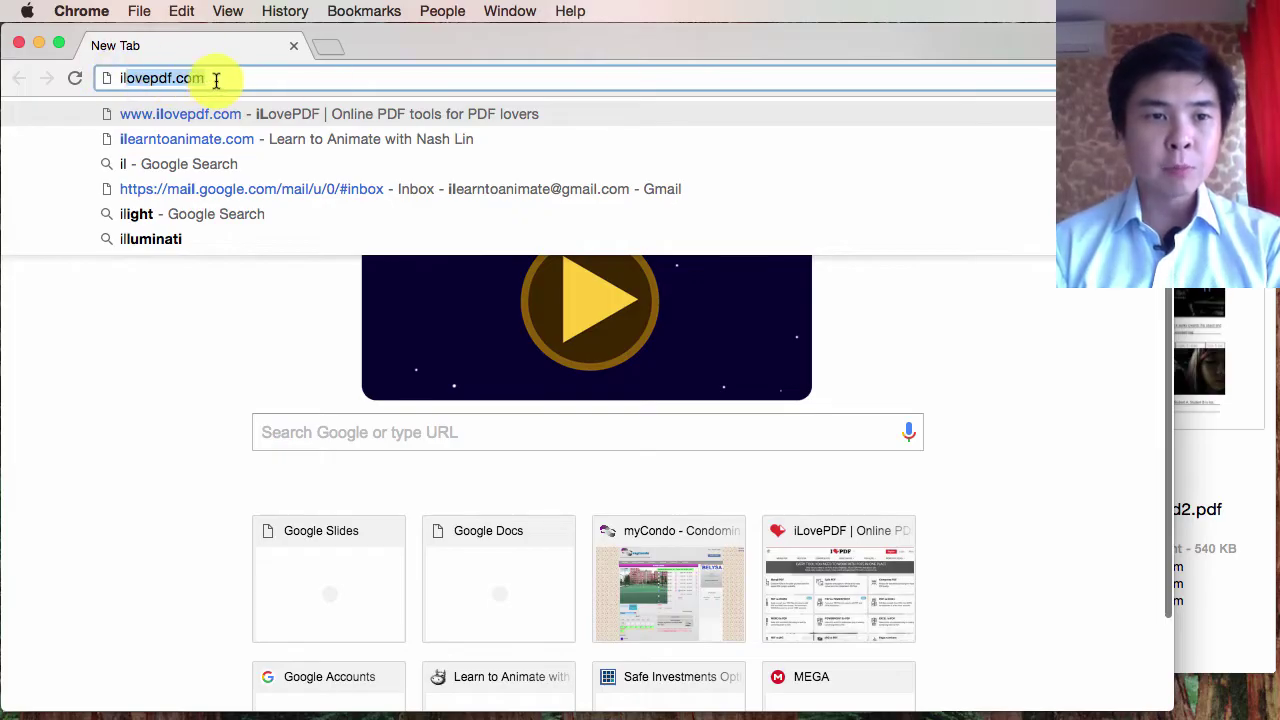
key(Return)
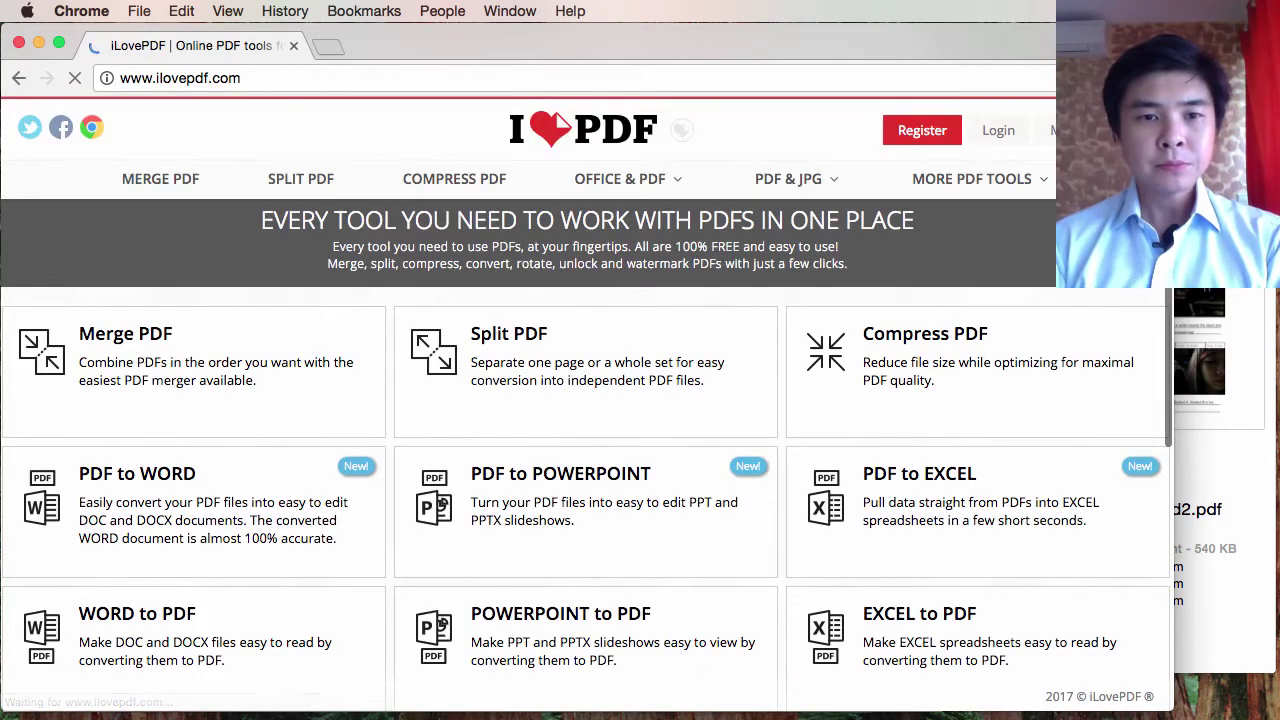
click(951, 374)
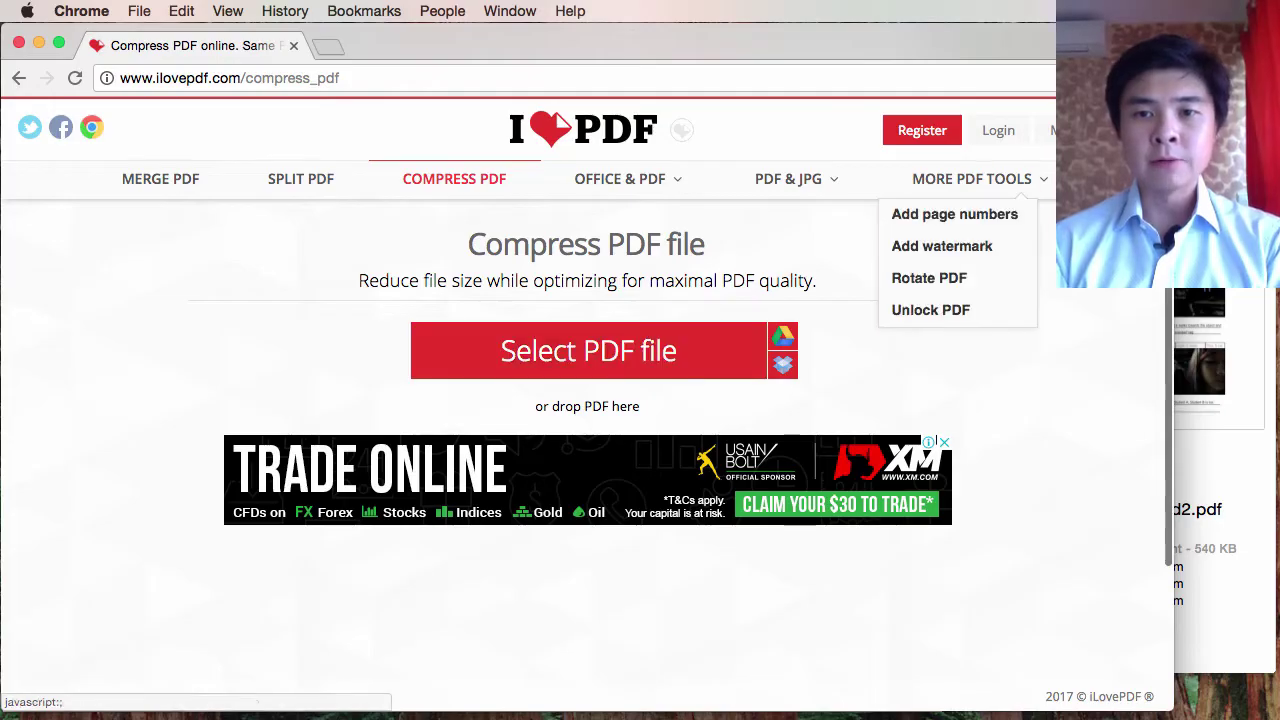
click(1064, 122)
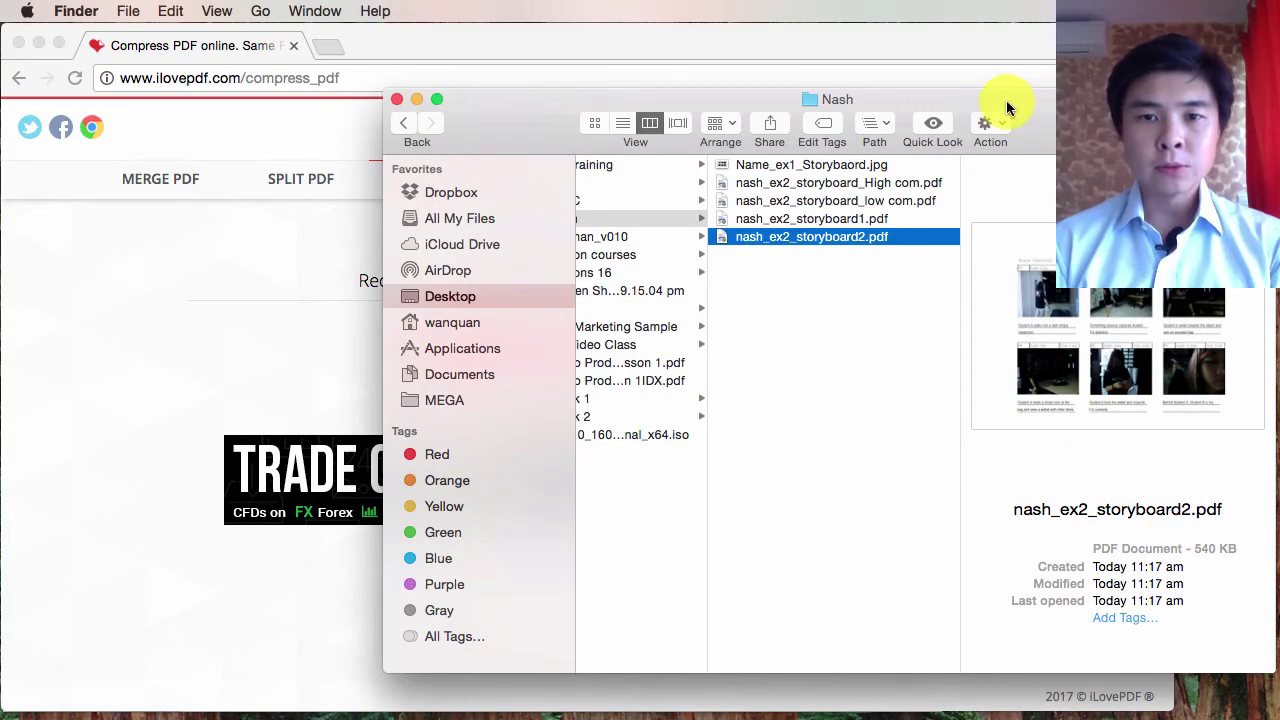
Load nash_ex2_storyboard2.pdf from the Nash folder into iLovePDF's Compress PDF page.
drag(1010, 105, 1106, 119)
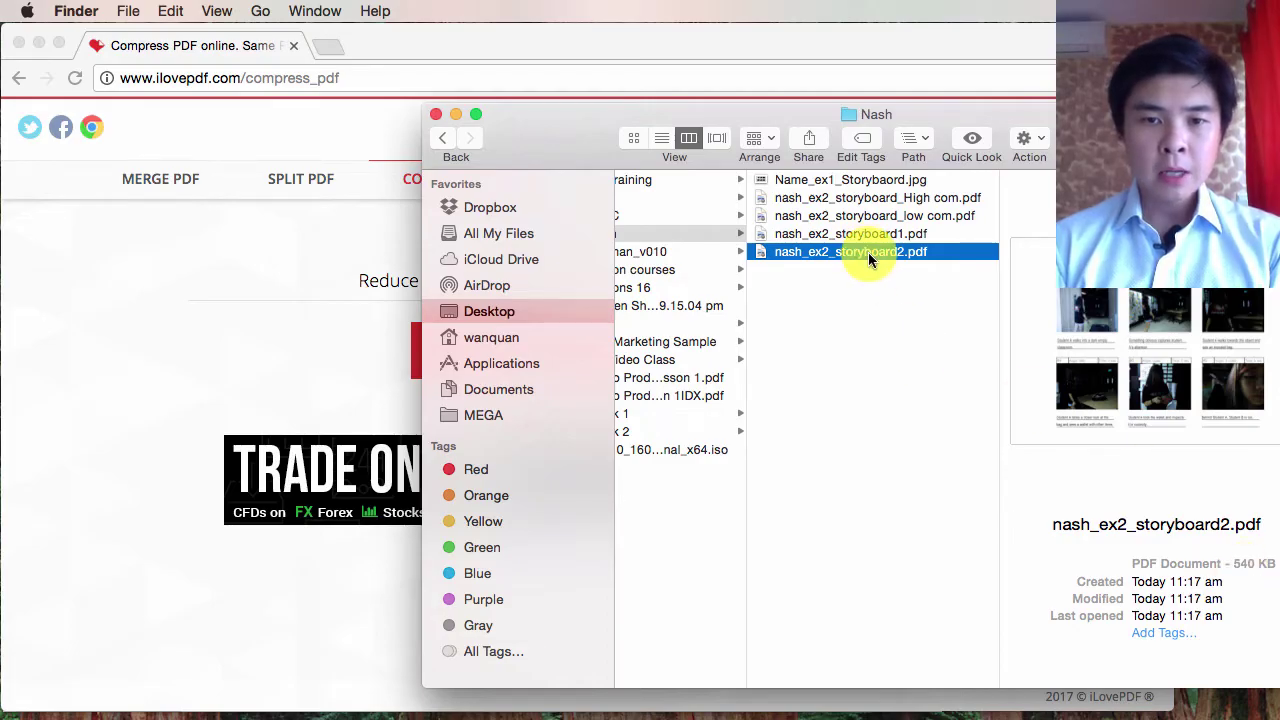
drag(868, 252, 209, 361)
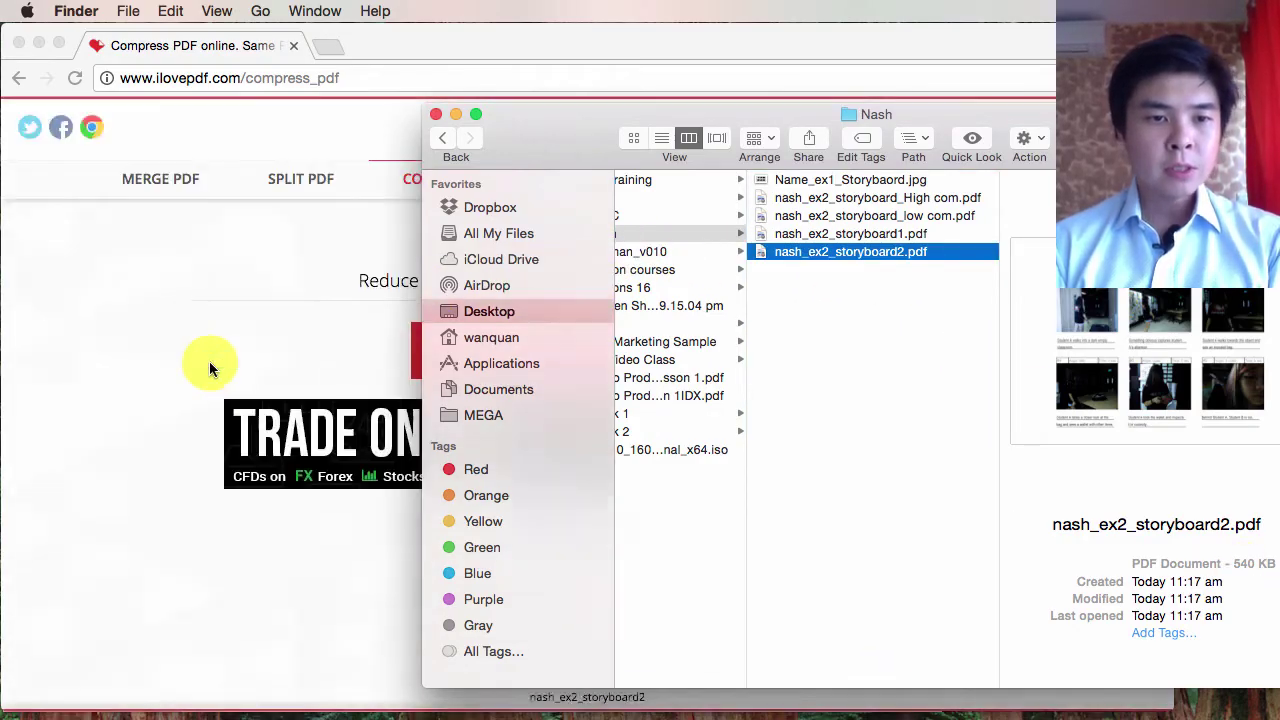
click(127, 430)
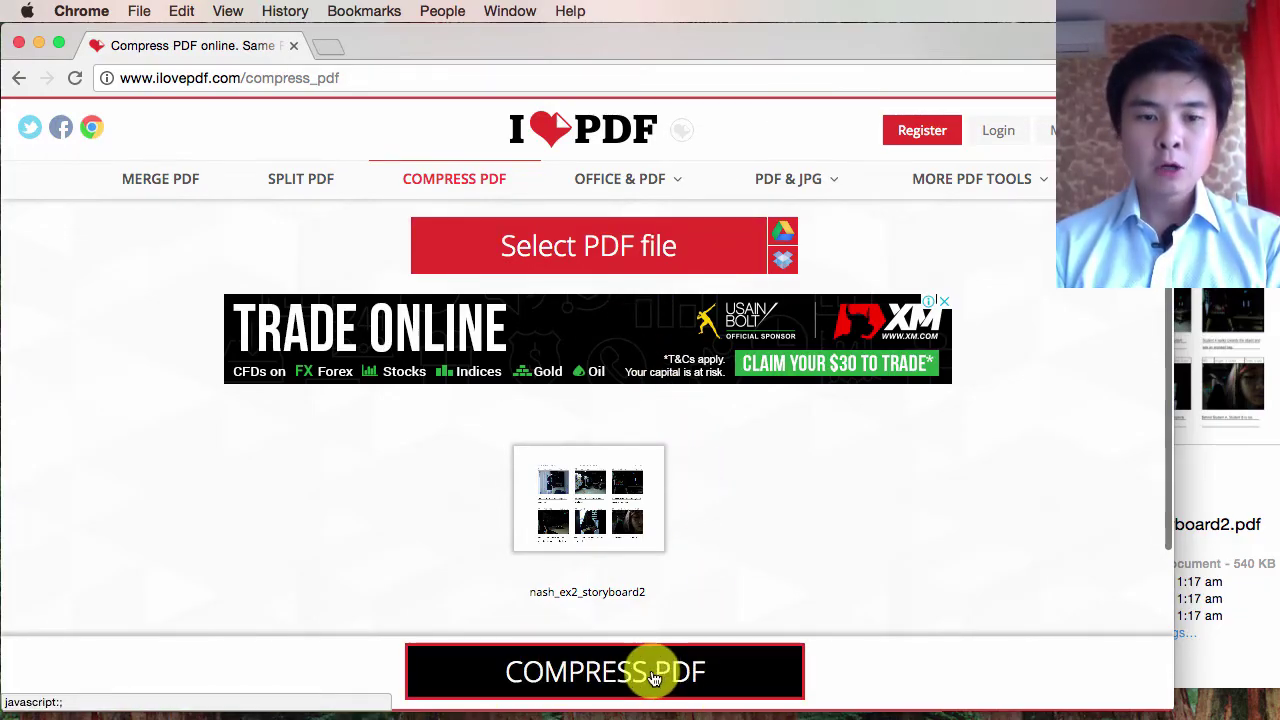
Run the compression, shrinking the storyboard PDF from 527 KB to 101 KB.
click(728, 686)
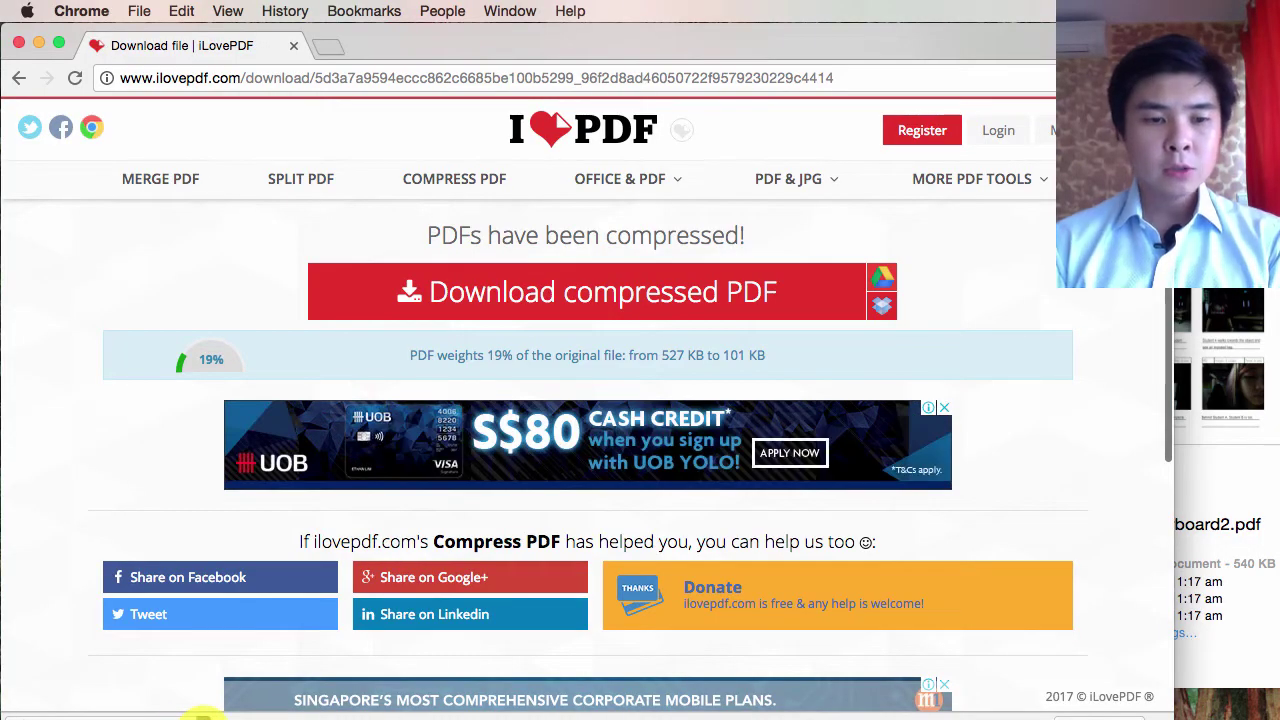
Reveal the 103 KB compressed PDF in Downloads and move it into the Nash folder.
click(203, 716)
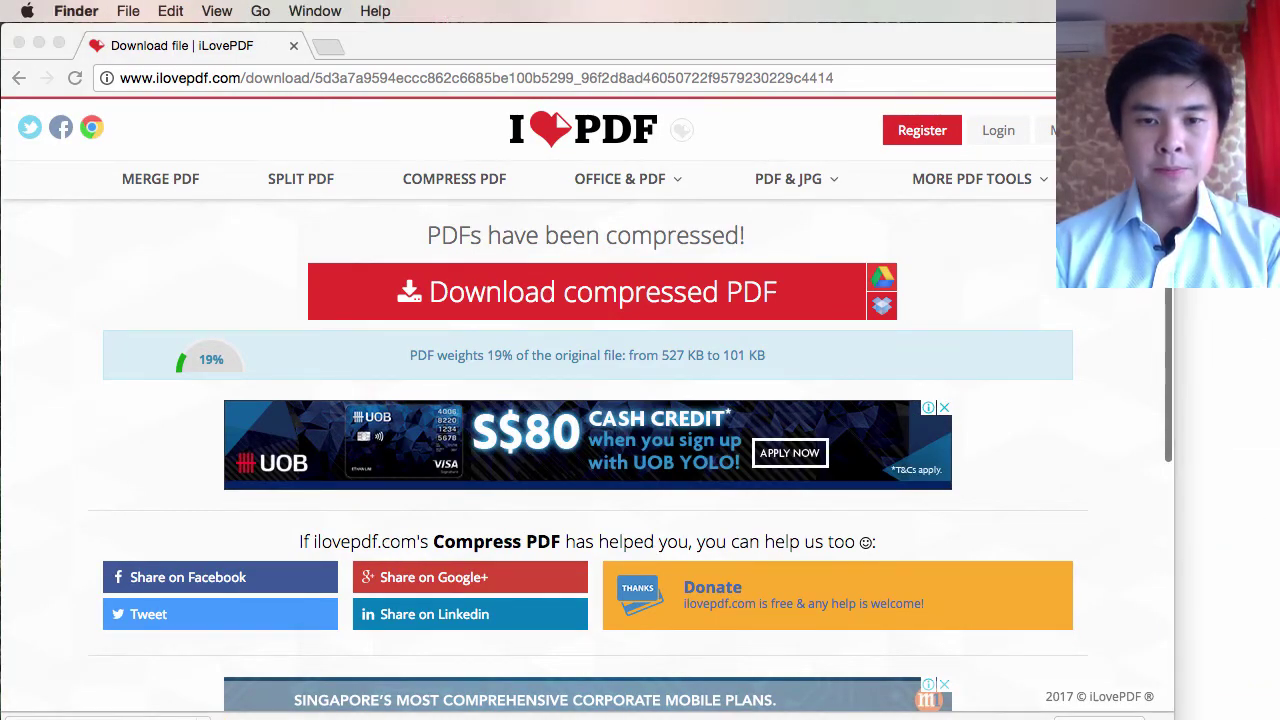
click(1045, 249)
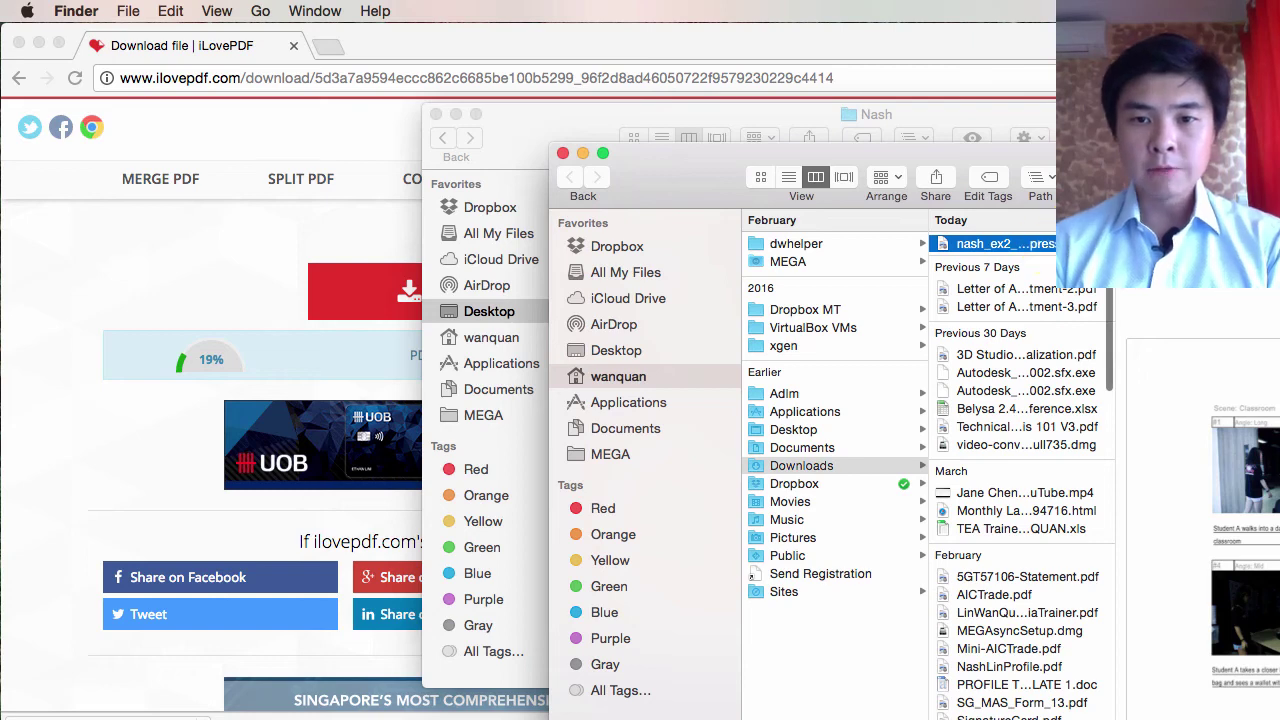
drag(1210, 173, 833, 130)
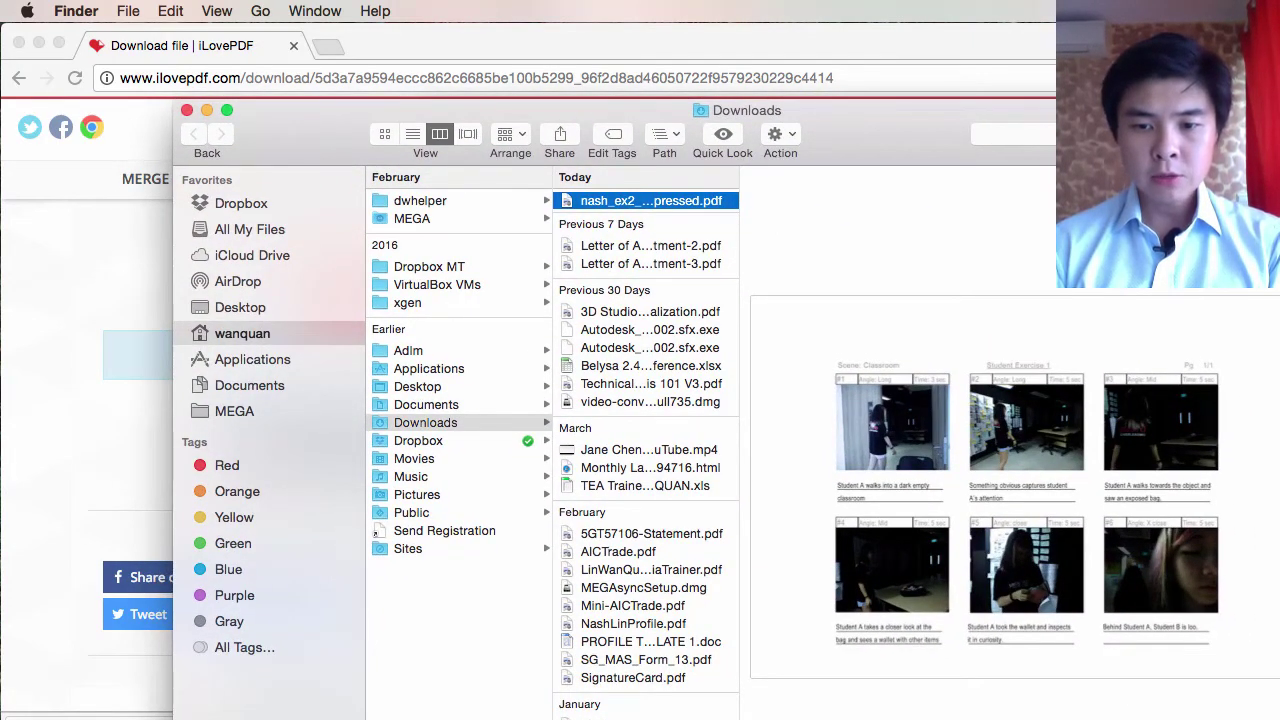
drag(1275, 450, 1255, 450)
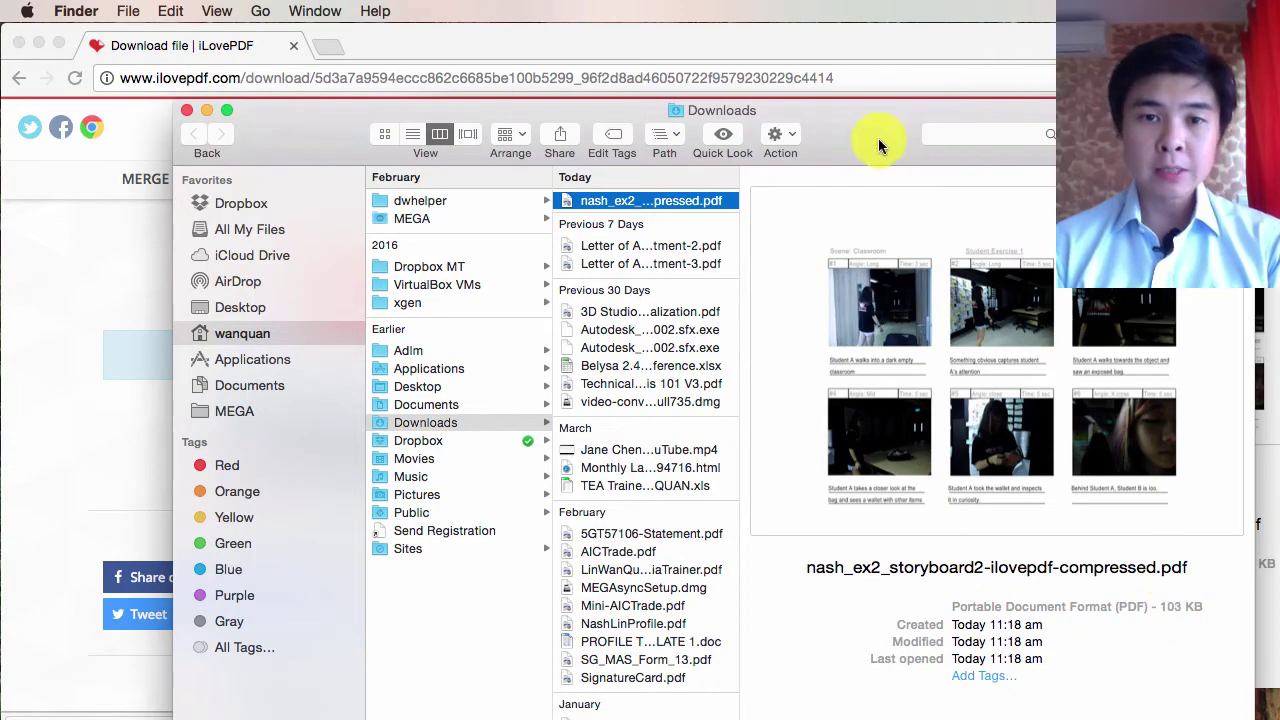
drag(877, 143, 1071, 487)
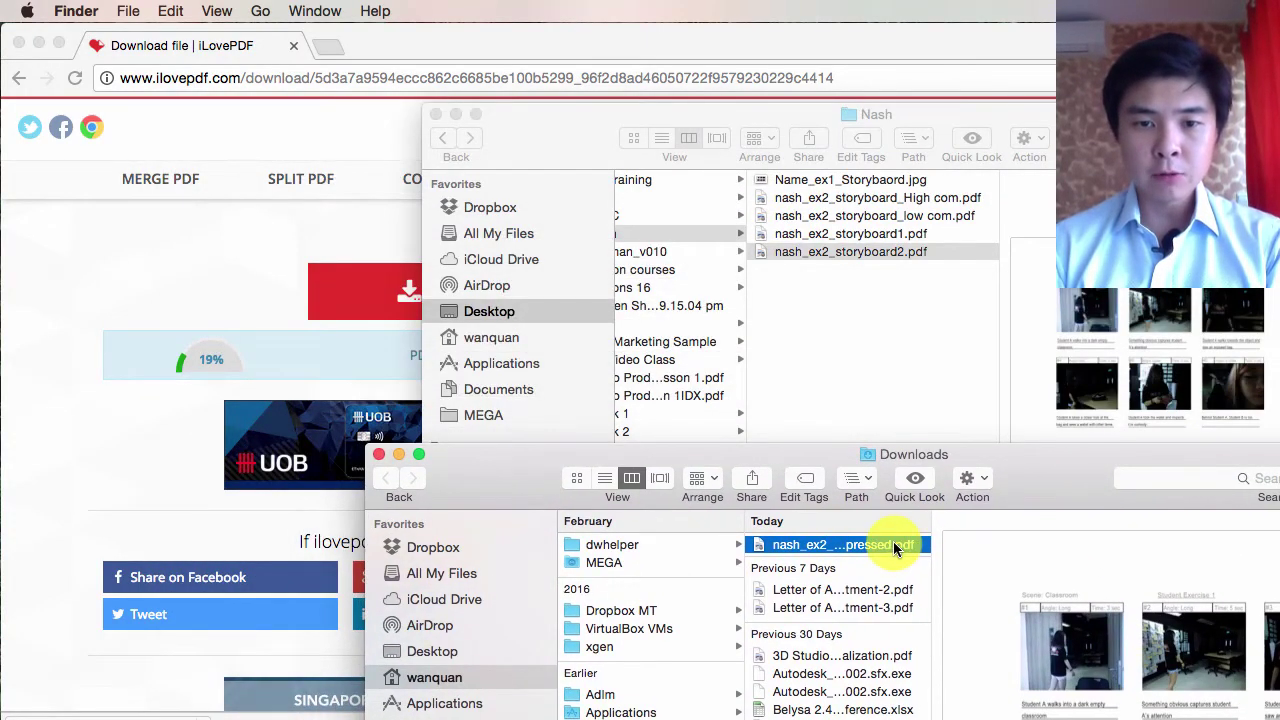
drag(893, 541, 896, 358)
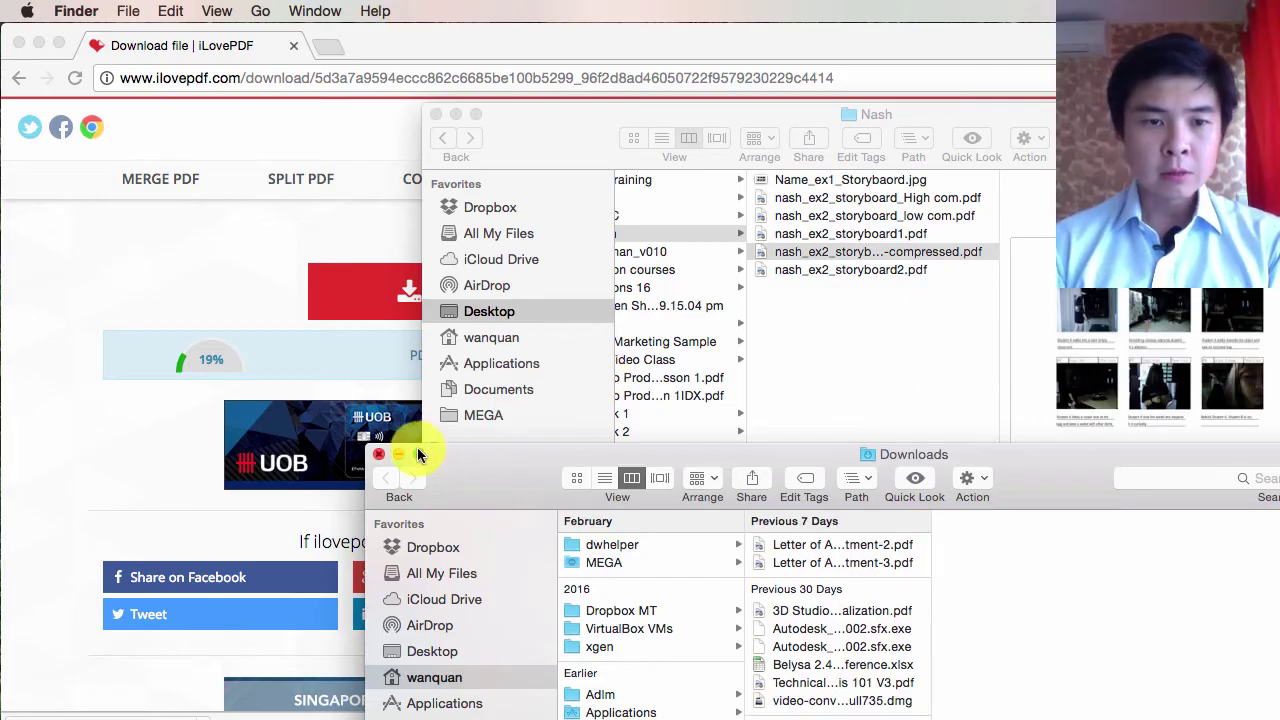
Close Downloads and compare sizes: compressed 103 KB, storyboard2 540 KB, storyboard1 128 KB, JPEG 2.3 MB.
click(378, 454)
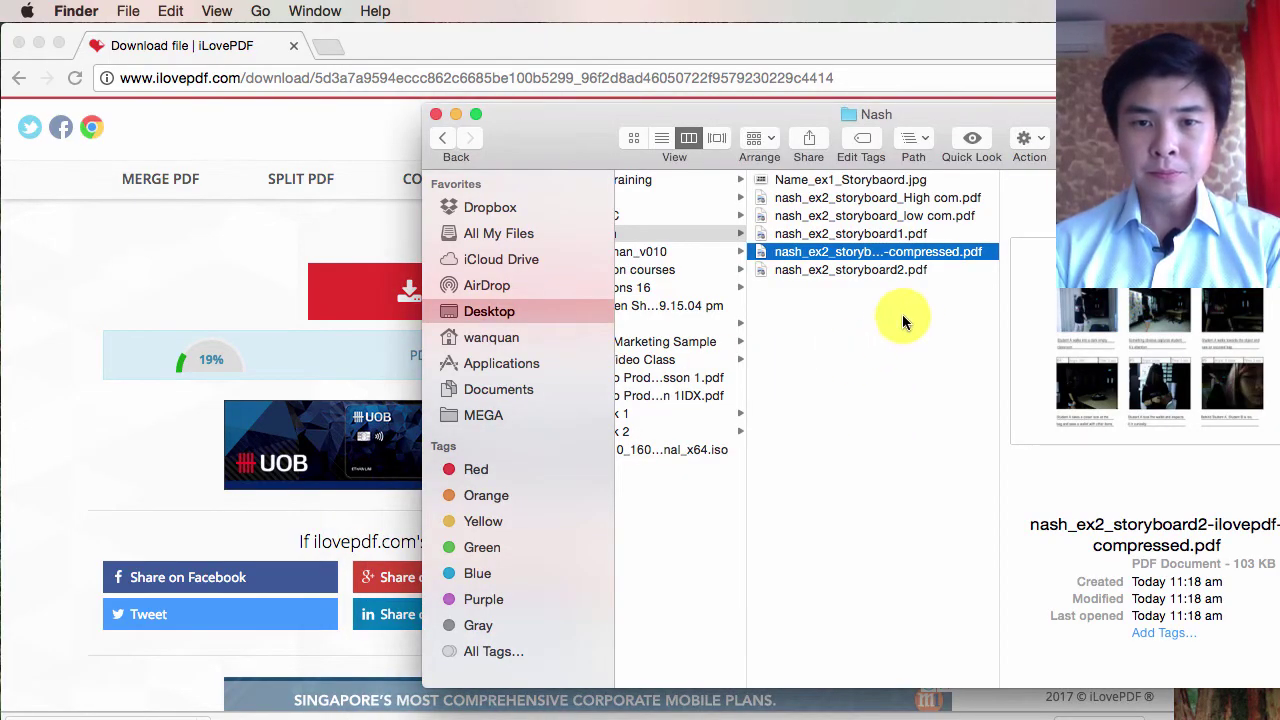
click(880, 270)
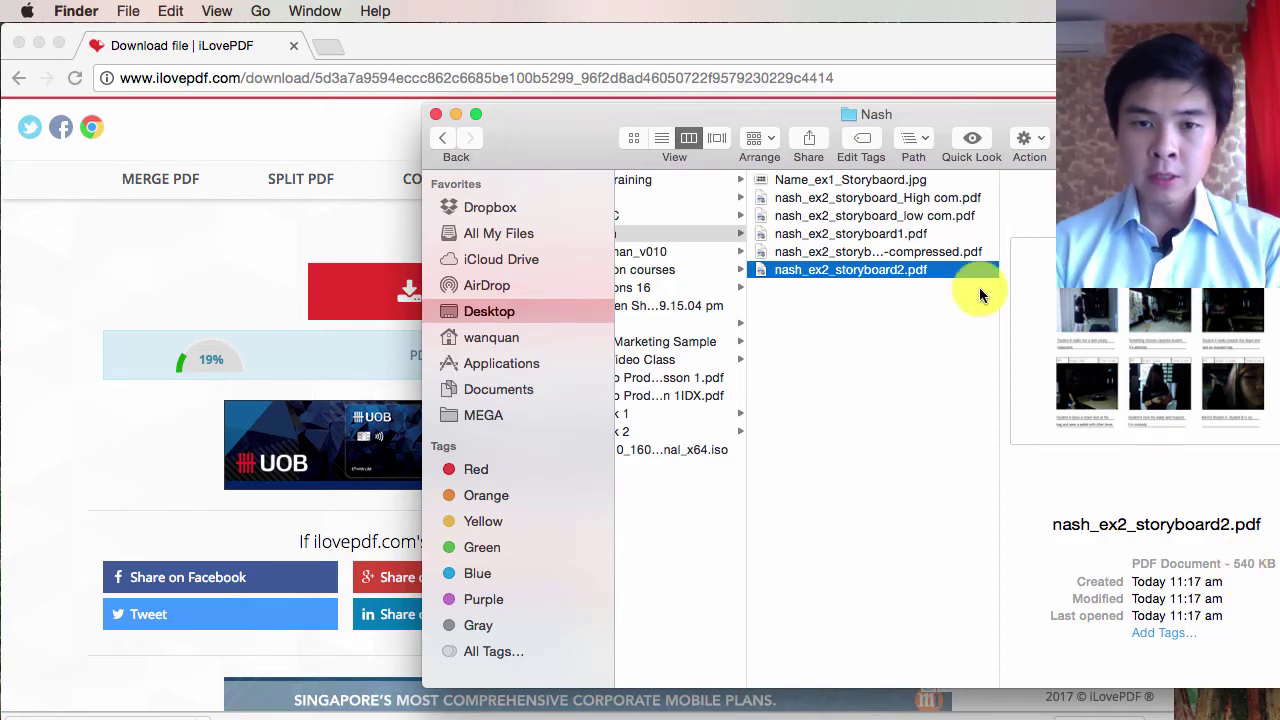
click(937, 253)
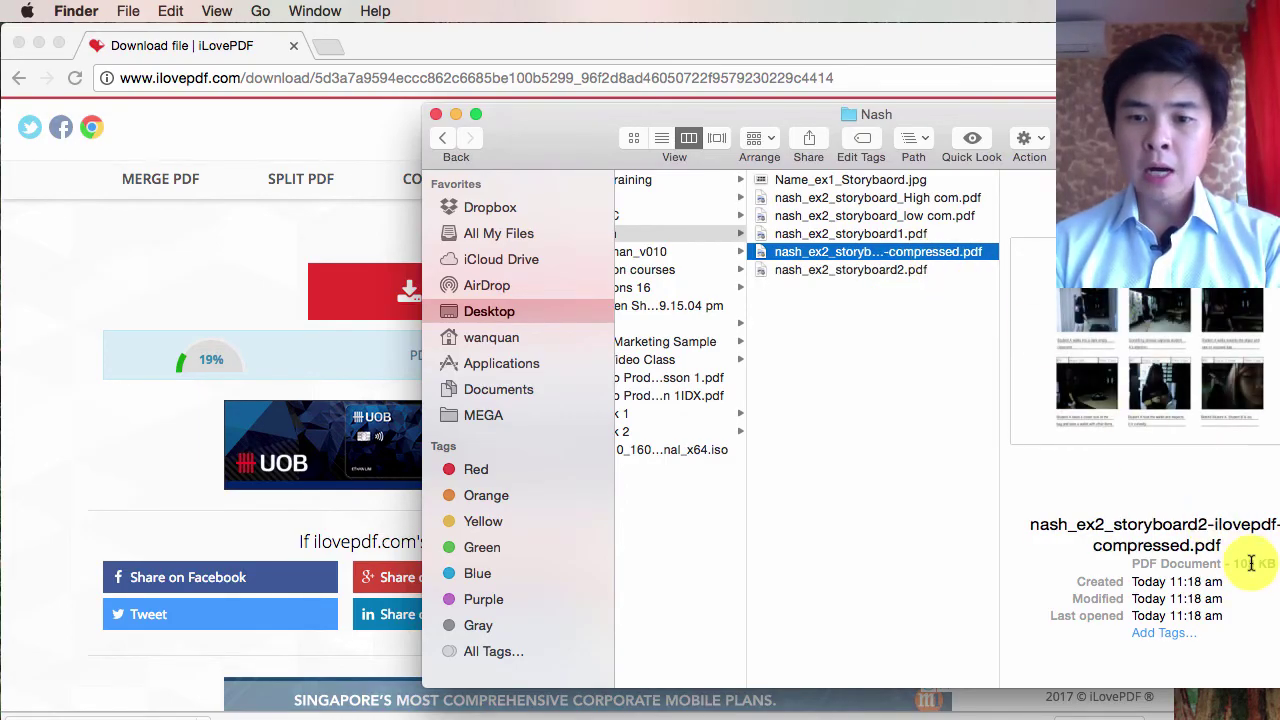
click(898, 235)
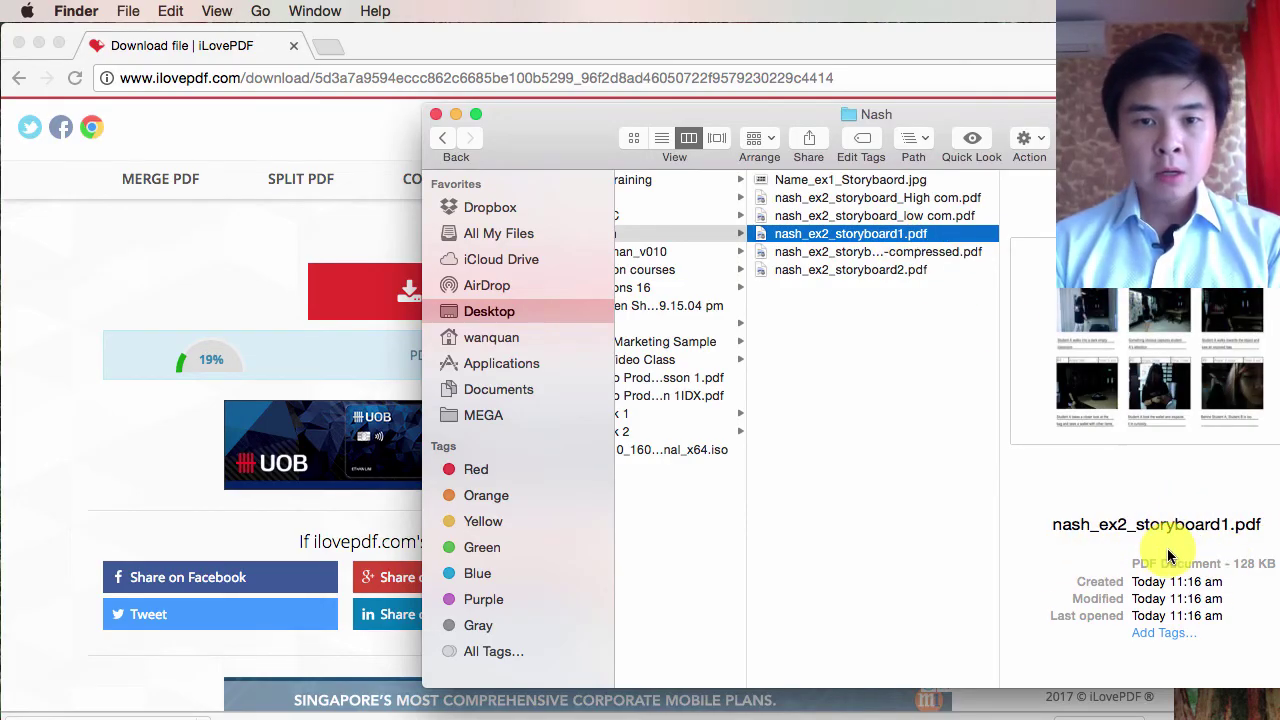
click(958, 256)
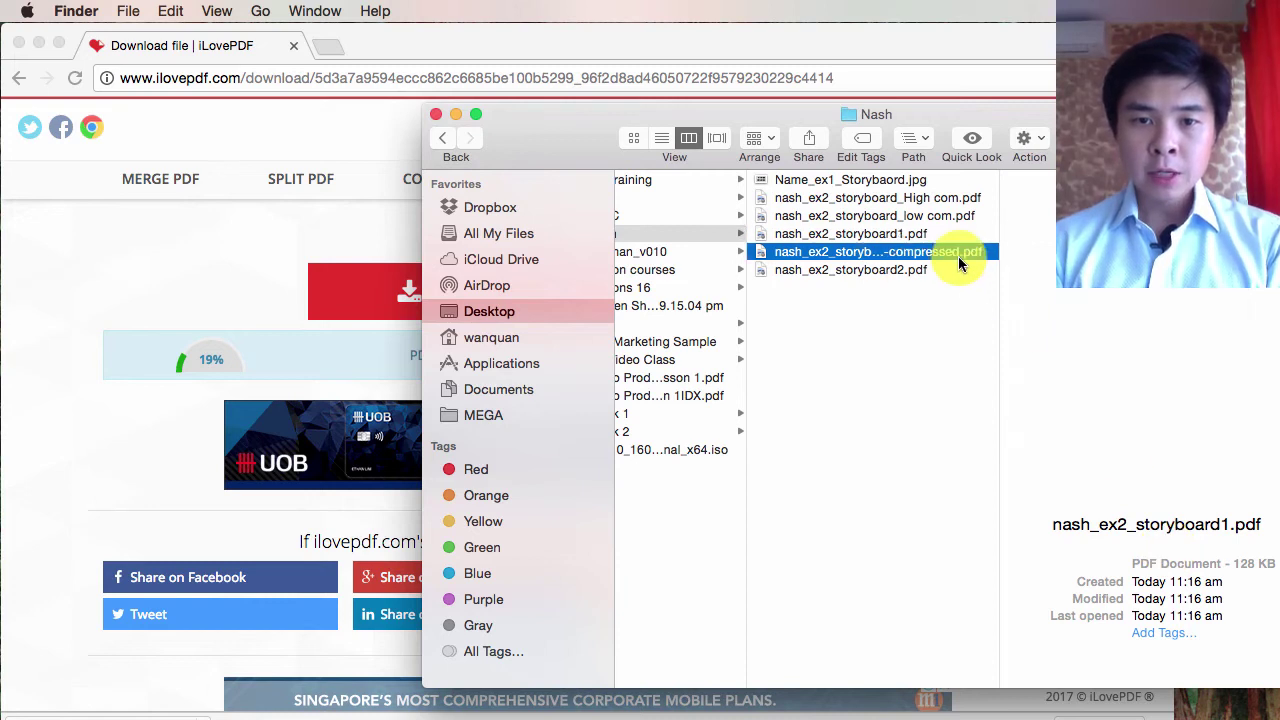
click(897, 182)
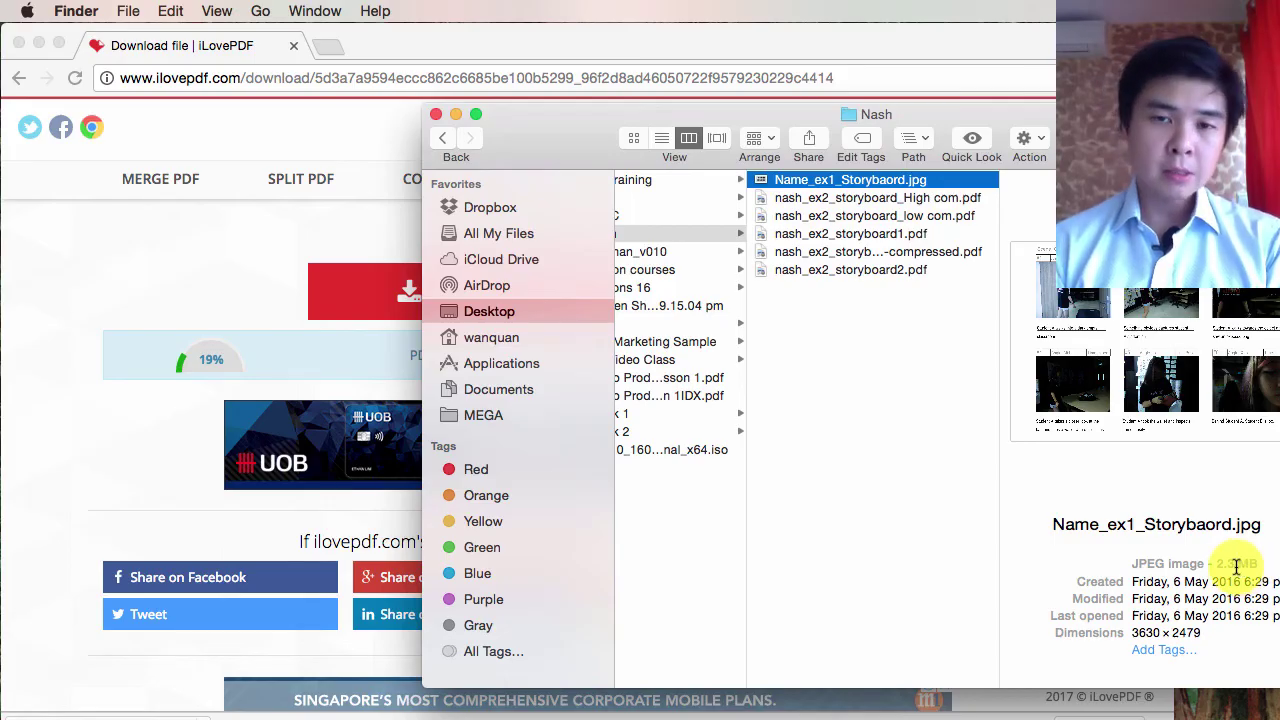
click(912, 256)
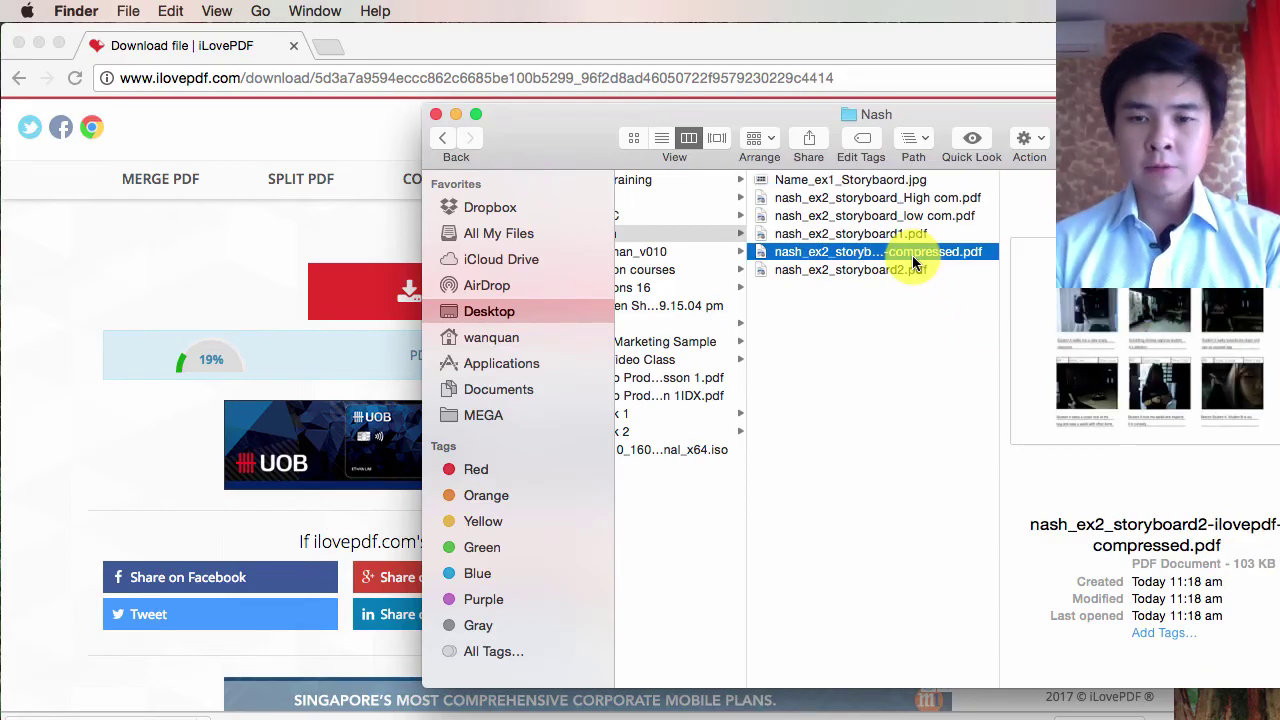
drag(1080, 131, 1046, 123)
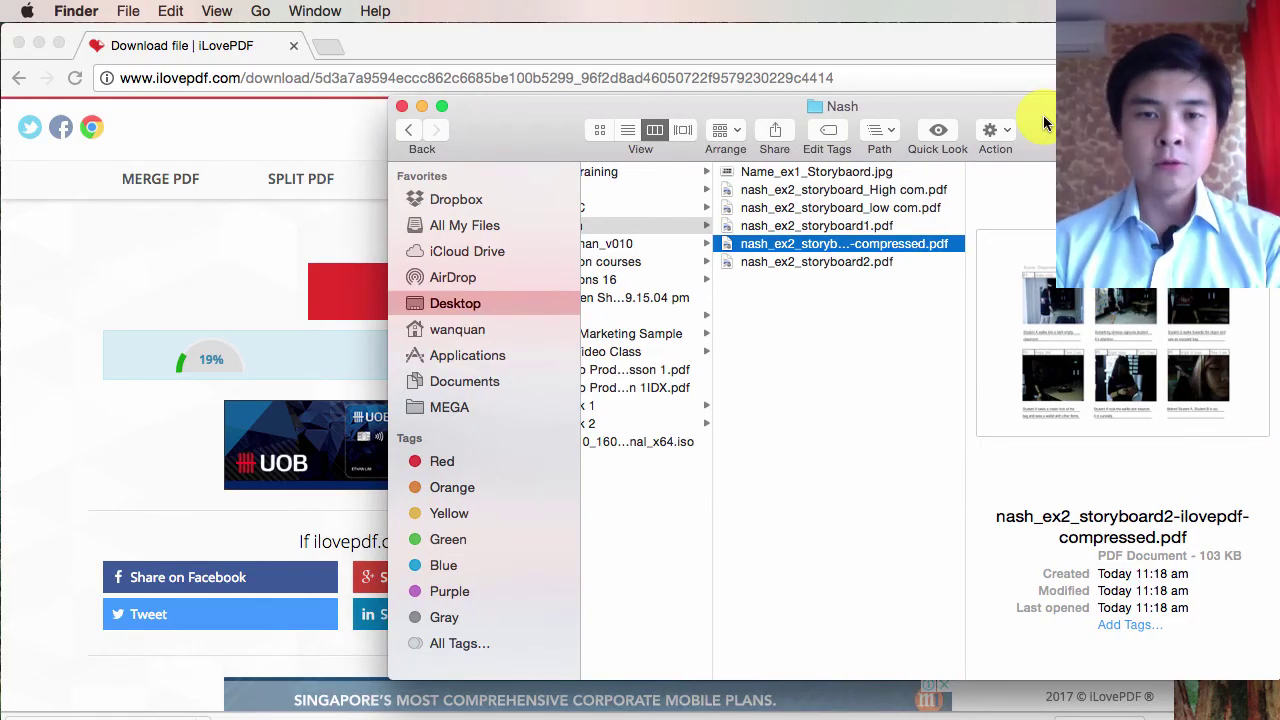